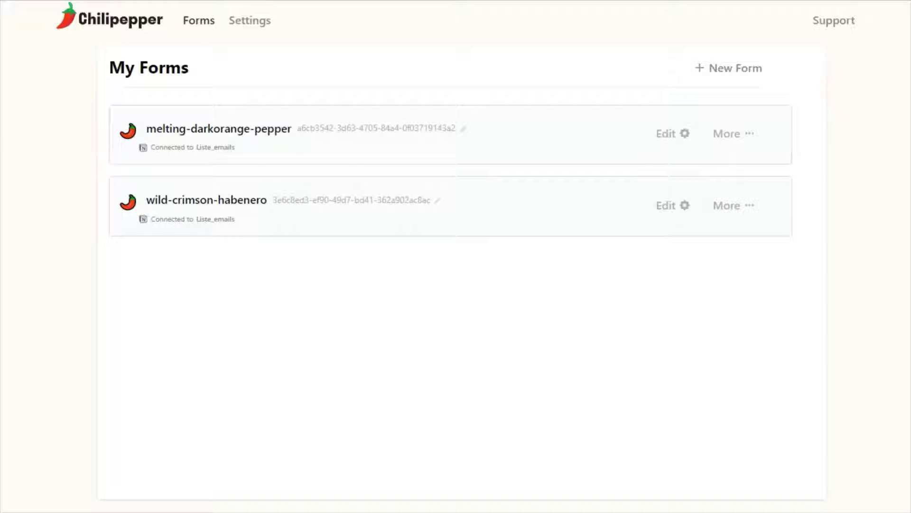
Begin adding a Notion account in Chilipepper settings with Use Official Notion API turned on
click(263, 34)
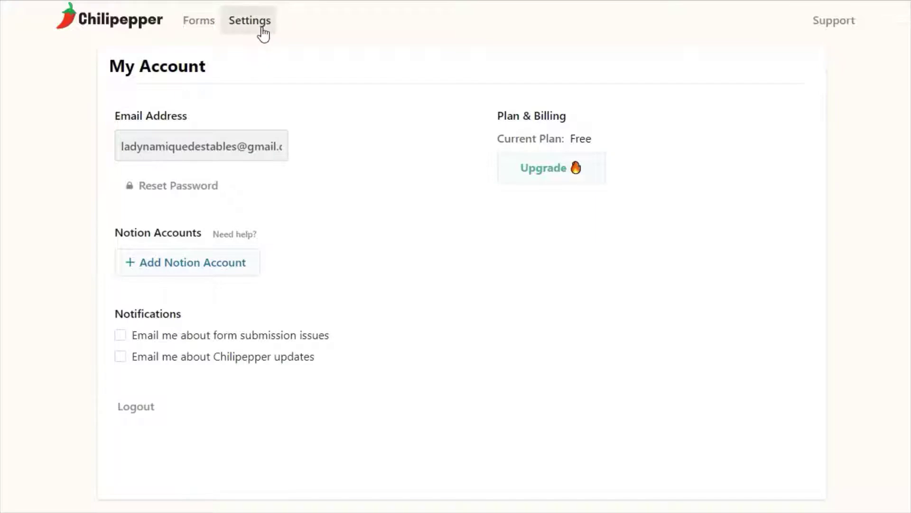
click(217, 273)
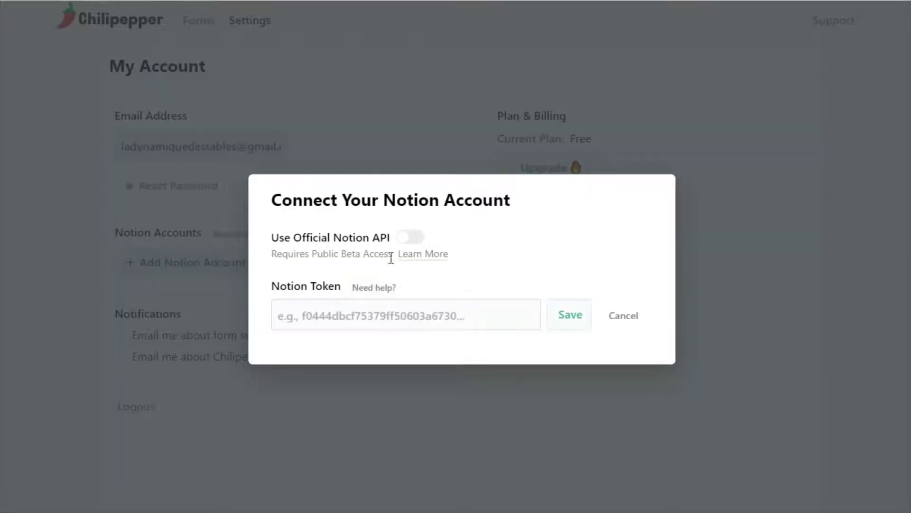
click(417, 242)
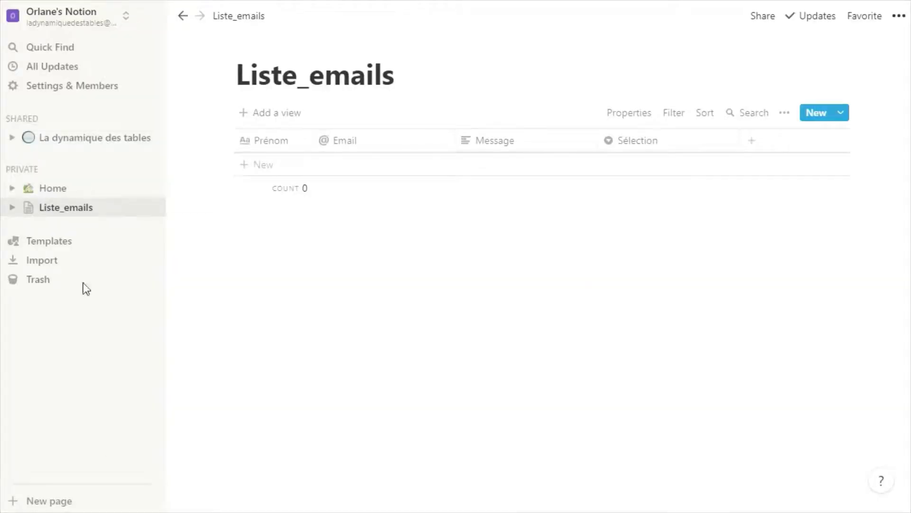
Review the Notion workspace's installed integrations, then go to the My integrations developer page
click(67, 89)
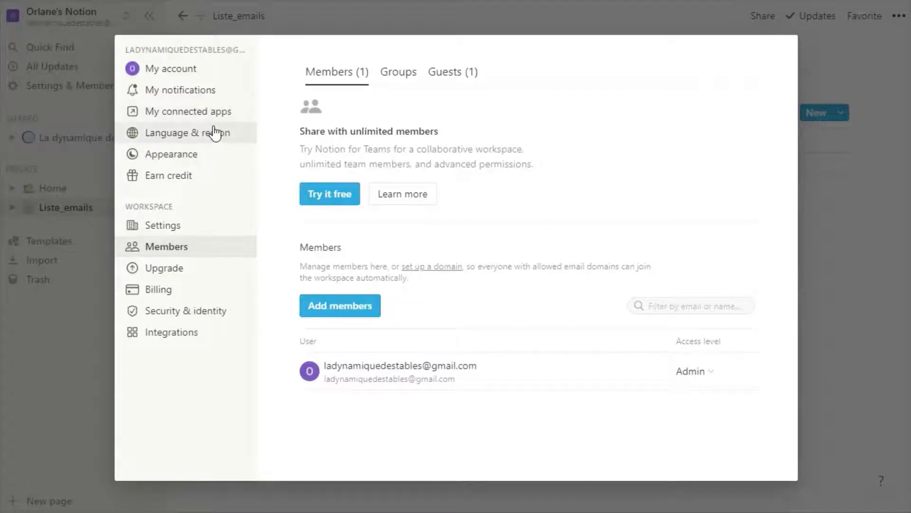
click(209, 332)
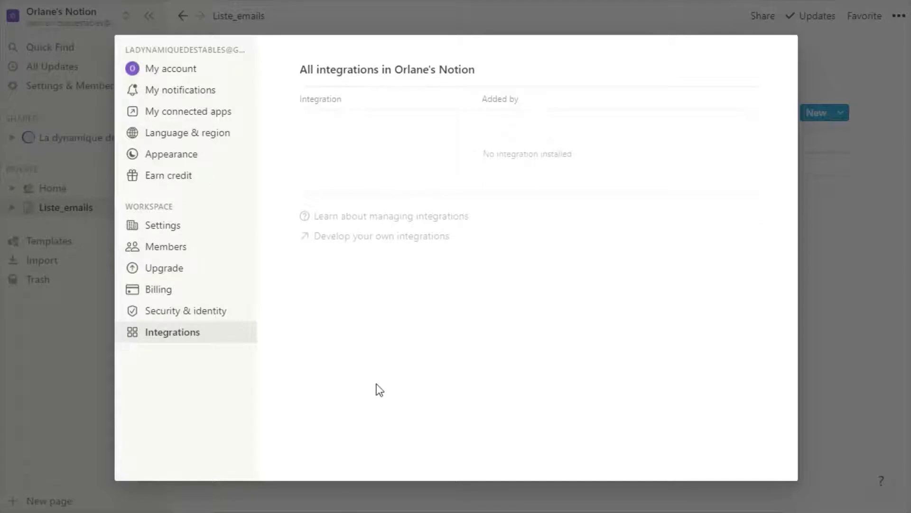
click(374, 240)
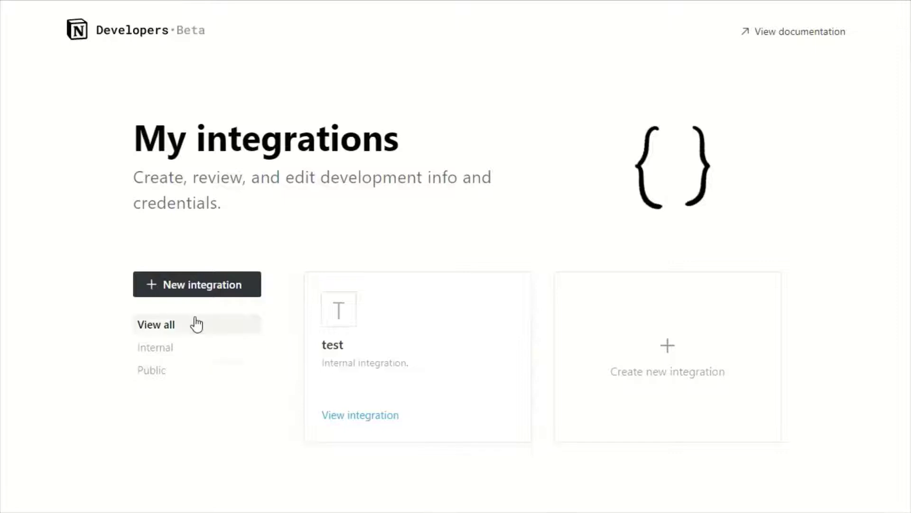
Create an internal integration named Chilipepper-Notion associated with the current workspace
click(185, 294)
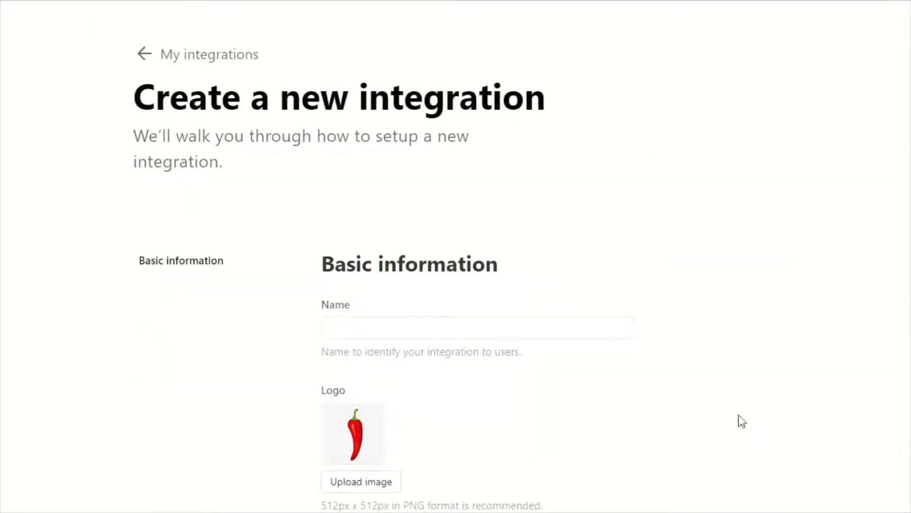
click(564, 329)
text(Chilipepper-Notion)
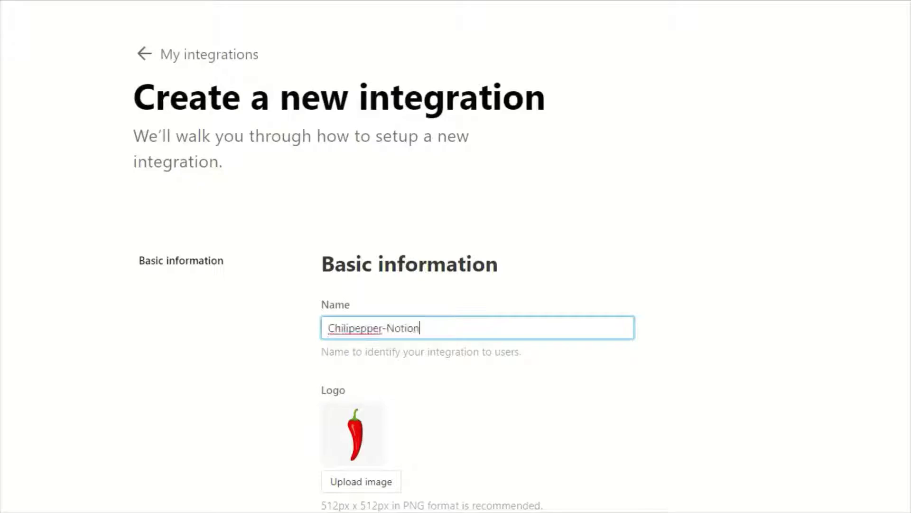
scroll(813, 416, down, 5)
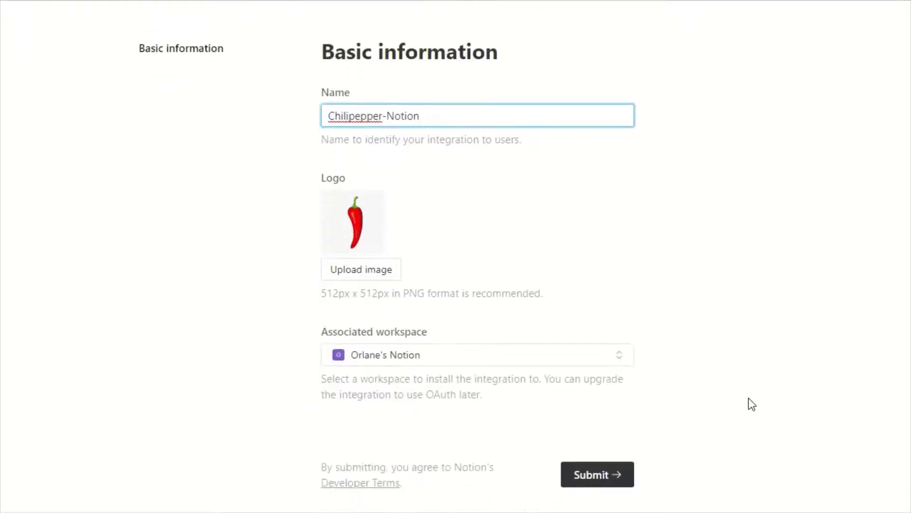
click(618, 360)
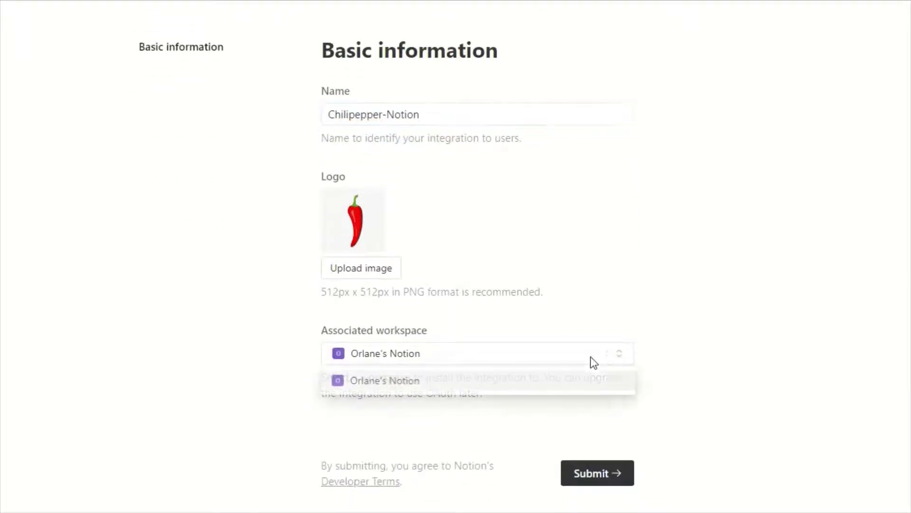
click(439, 380)
click(617, 473)
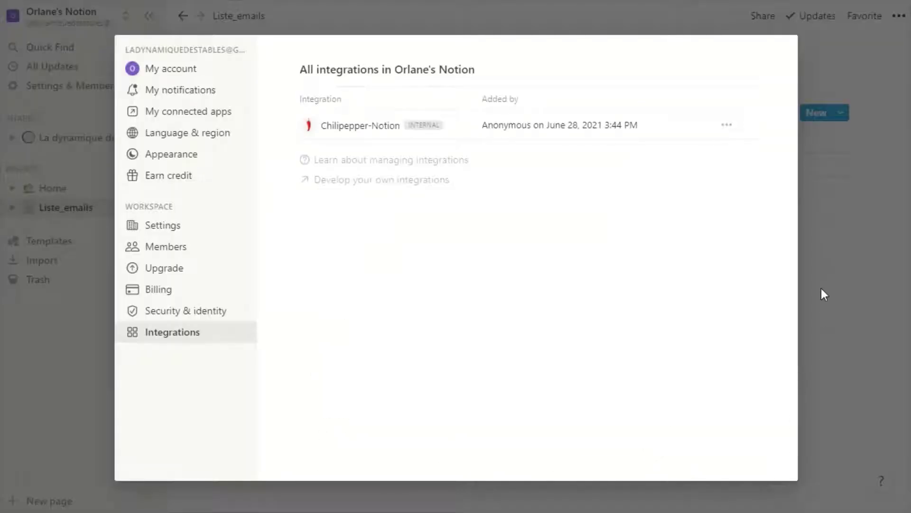
Copy the Chilipepper-Notion internal integration token and return to Chilipepper's bot token field
click(730, 131)
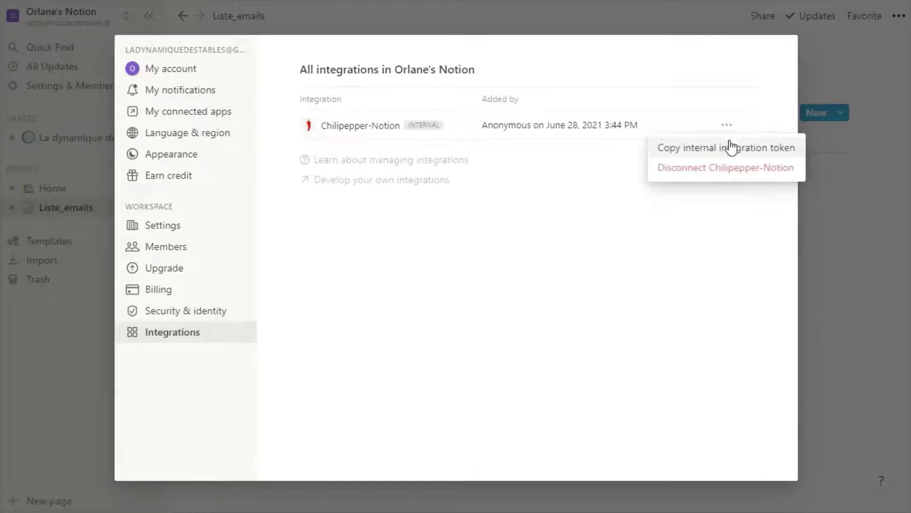
click(733, 151)
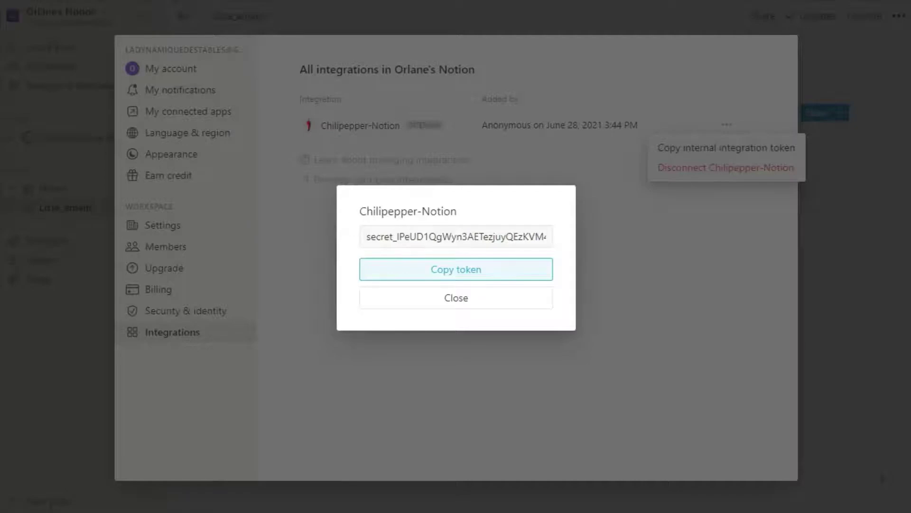
click(456, 270)
key(alt+Tab)
click(457, 301)
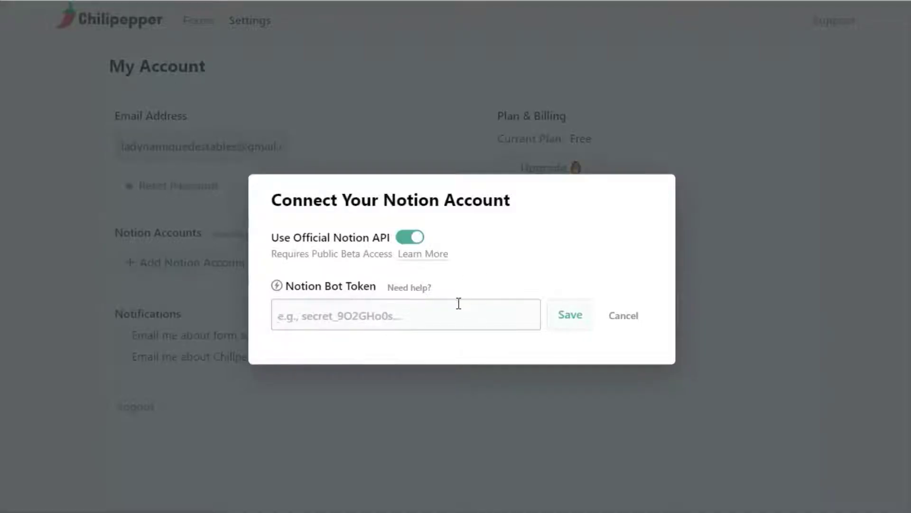
Paste the integration token as the Notion bot token, save it, and return to My Forms
key(ctrl+v)
click(571, 322)
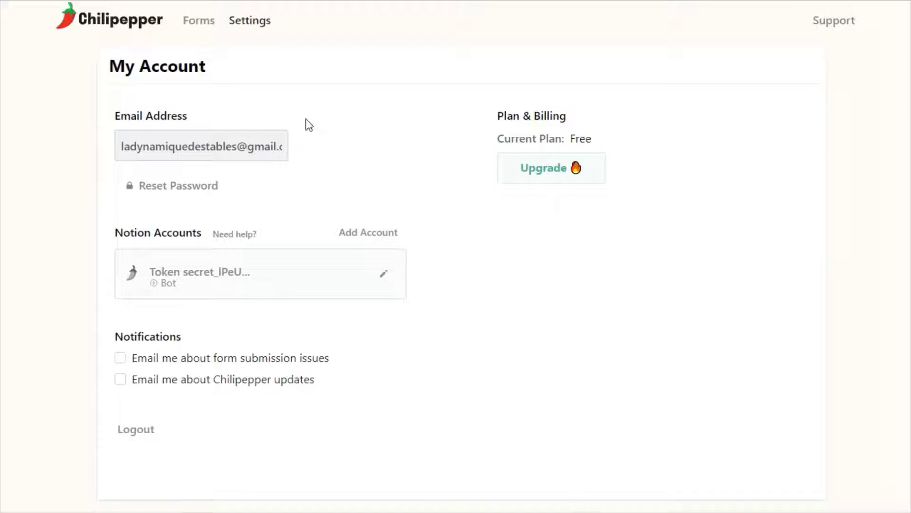
click(205, 28)
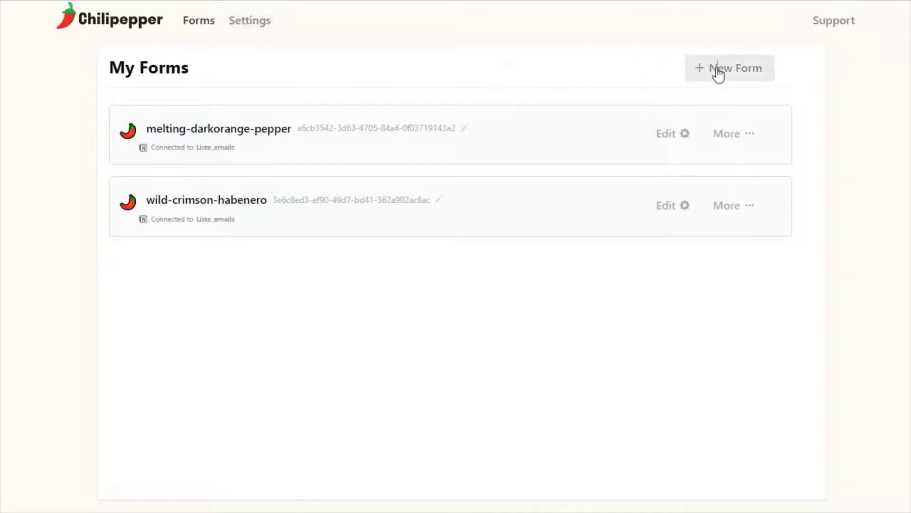
Start a new form and add Prénom, Sélection and Message fields
click(718, 73)
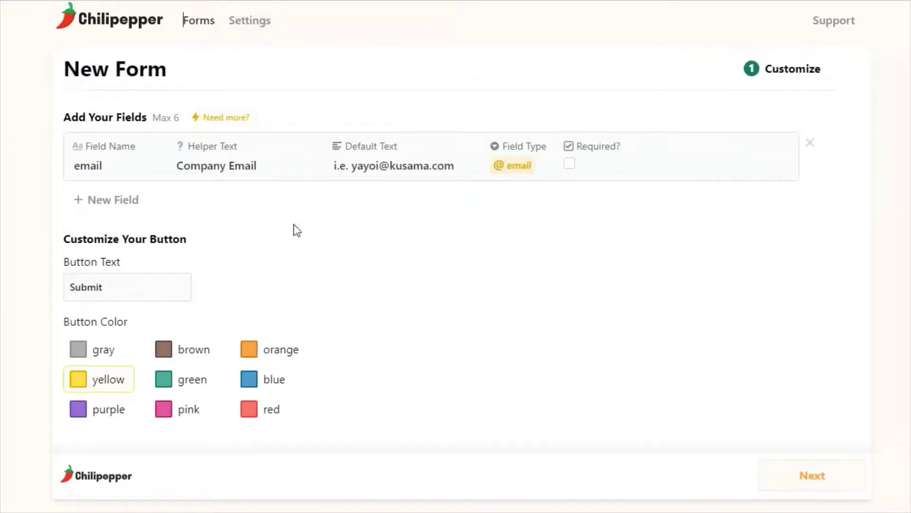
click(109, 200)
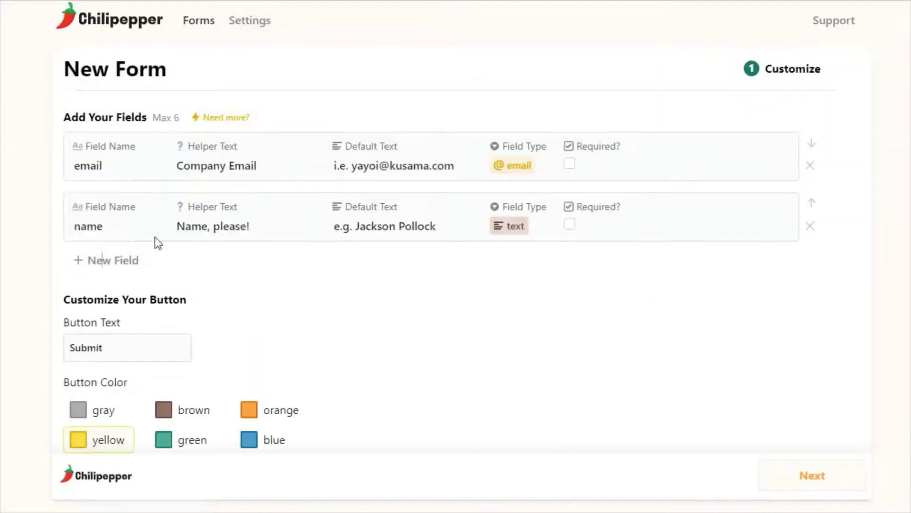
text(Prénom)
key(Return)
text(Sélecti)
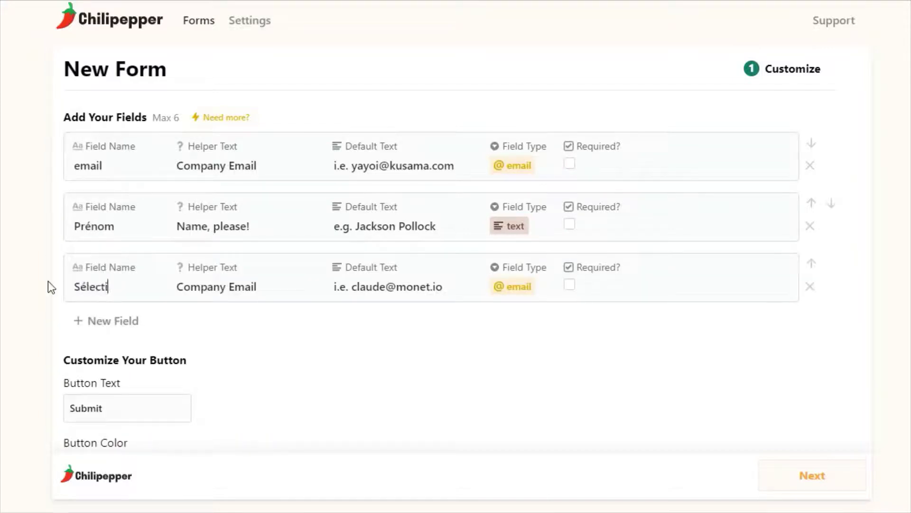
text(on)
click(75, 323)
text(Message)
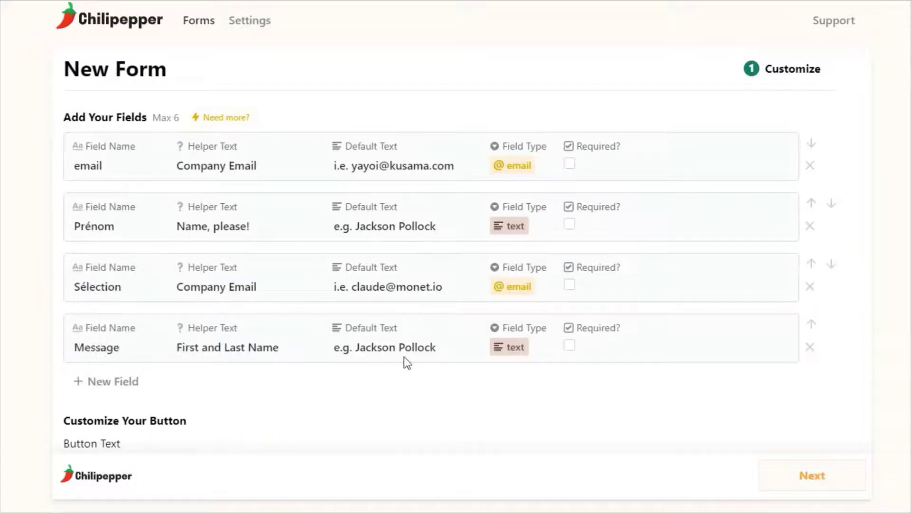
Make Message a long-text field and Sélection a select field
click(509, 347)
click(525, 415)
click(513, 215)
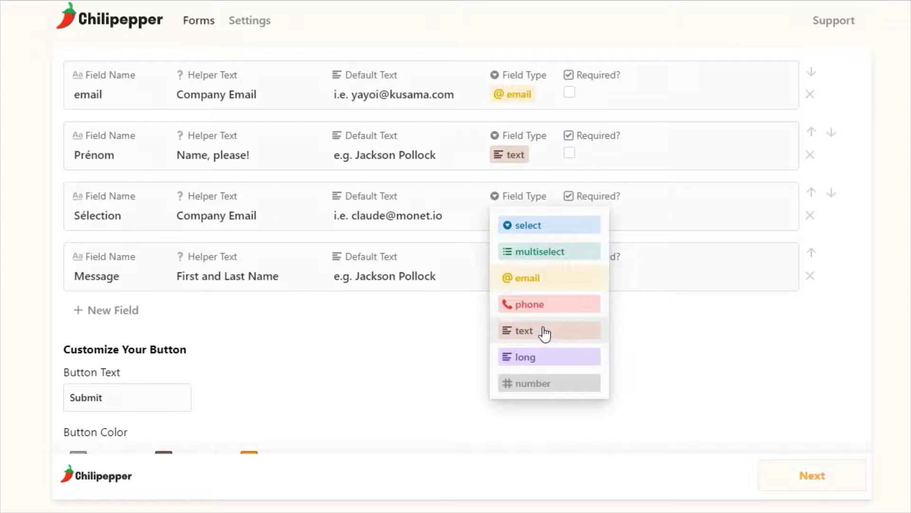
click(527, 225)
Clear the default text from the four form fields
scroll(556, 388, up, 2)
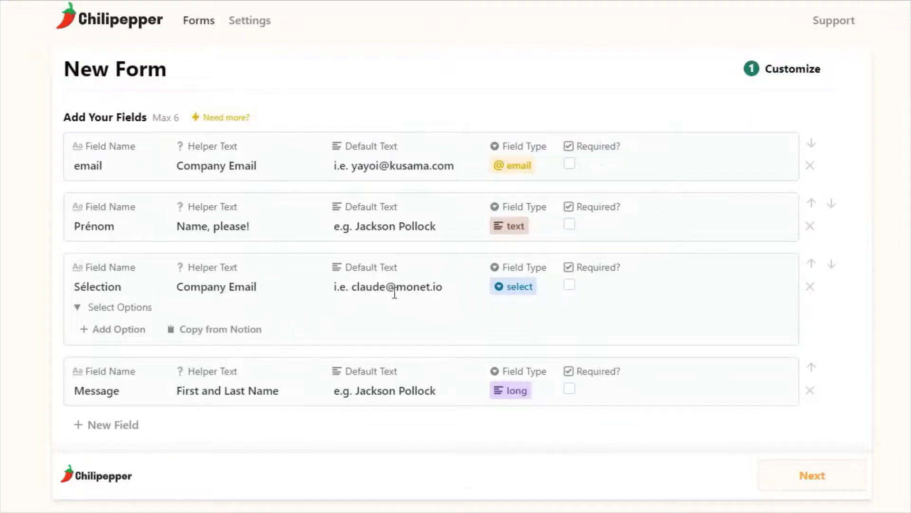
drag(441, 287, 294, 285)
key(BackSpace)
drag(436, 226, 246, 226)
key(BackSpace)
drag(455, 166, 332, 167)
key(BackSpace)
key(BackSpace)
drag(435, 391, 21, 372)
key(BackSpace)
Set the Message field's helper text to Message and Sélection's to Horaire
key(ctrl+c)
click(209, 391)
key(ctrl+v)
drag(176, 287, 297, 288)
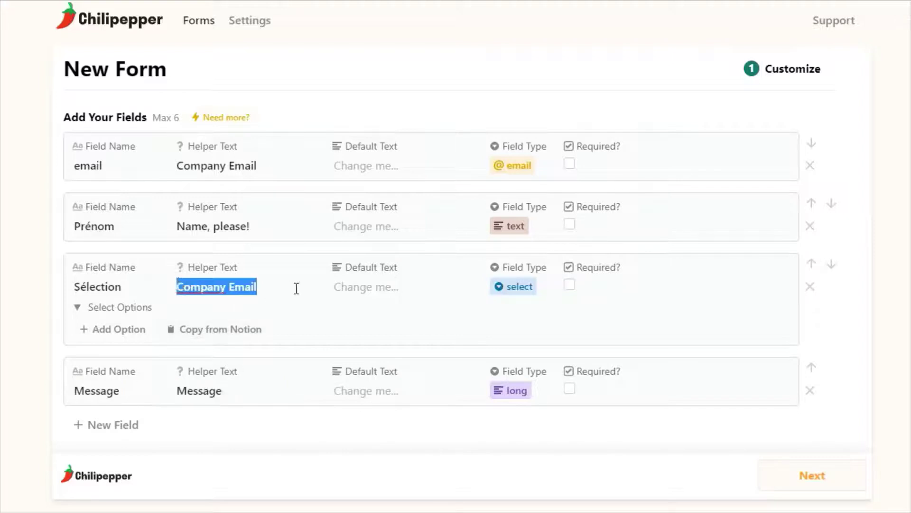
key(BackSpace)
text(Horaire)
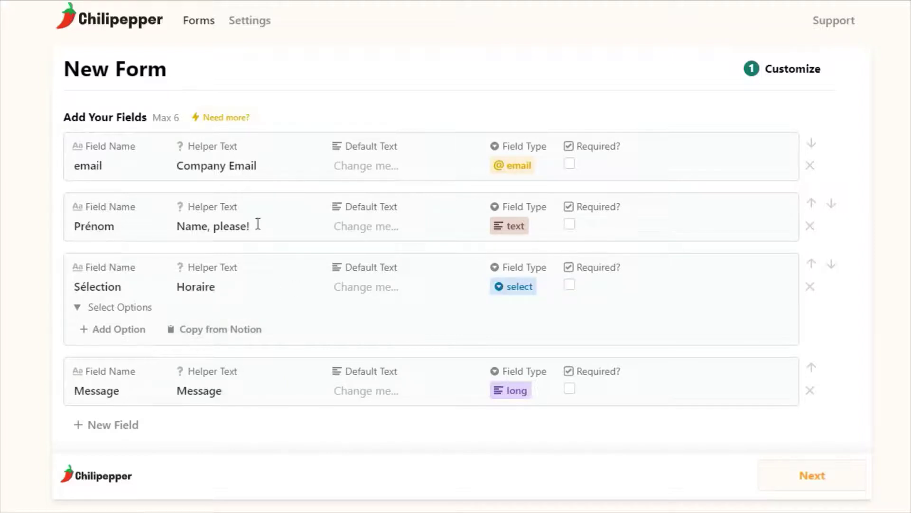
Make the email field required and the Submit button green
click(570, 163)
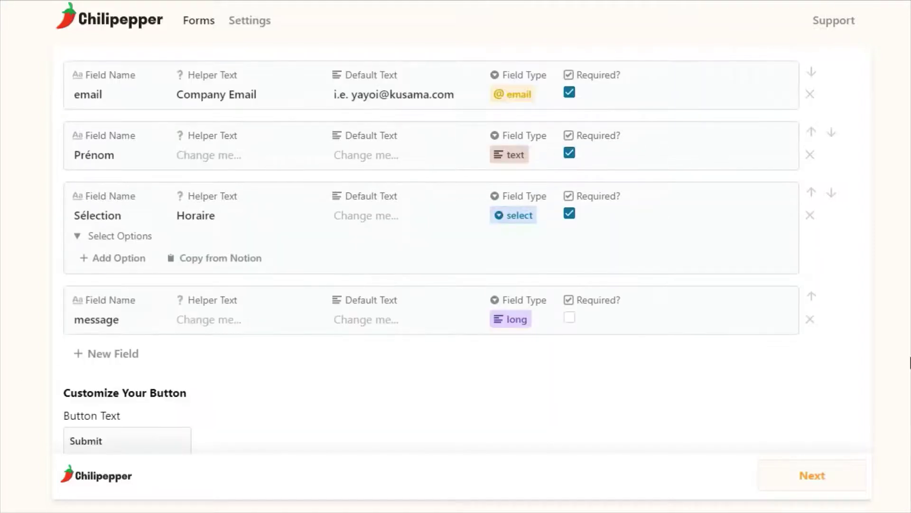
scroll(742, 386, down, 6)
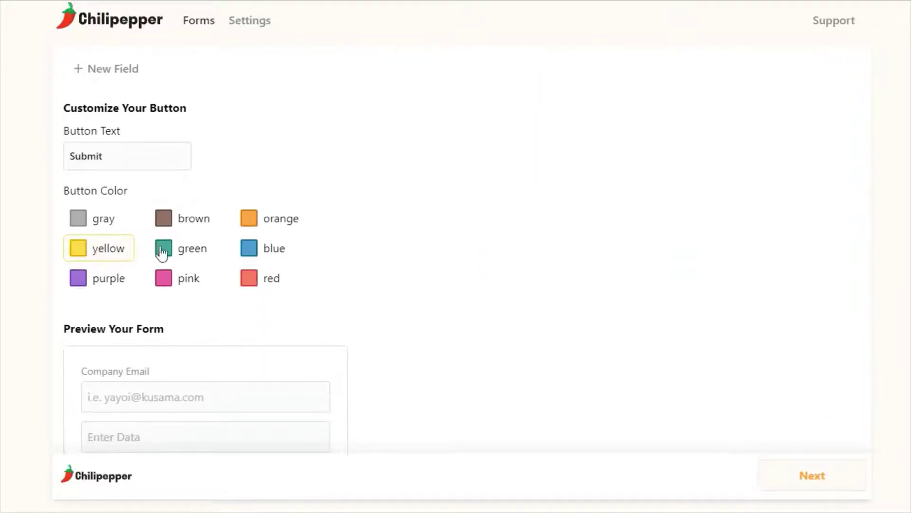
click(163, 251)
scroll(429, 278, down, 3)
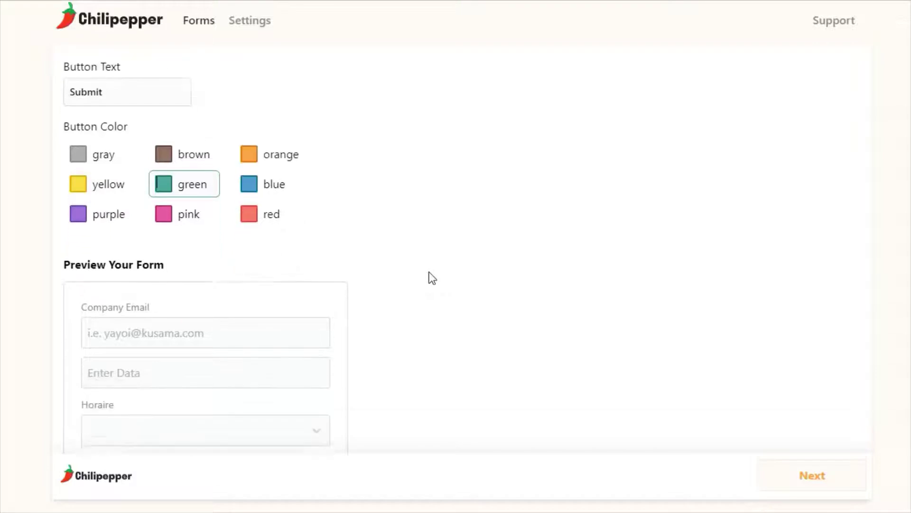
scroll(432, 278, down, 3)
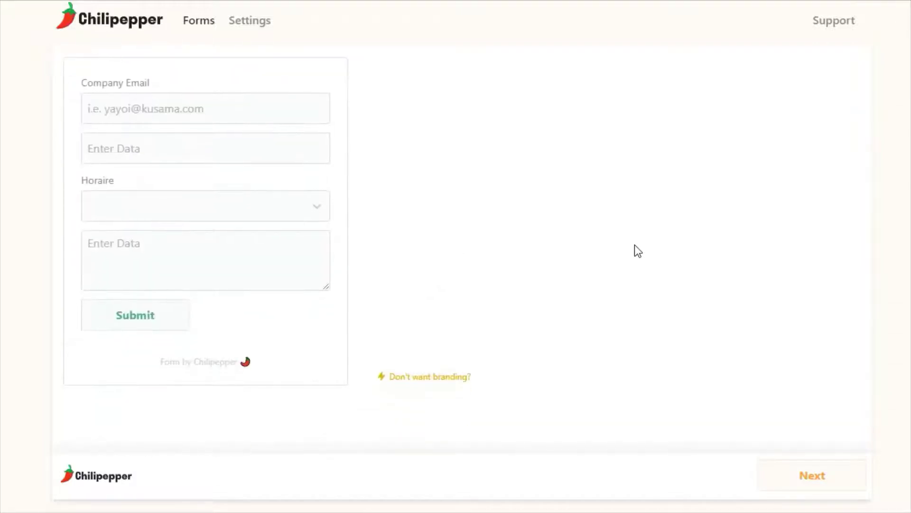
Advance to the Submissions step and open the Notion account choices for Connect to Notion
click(820, 477)
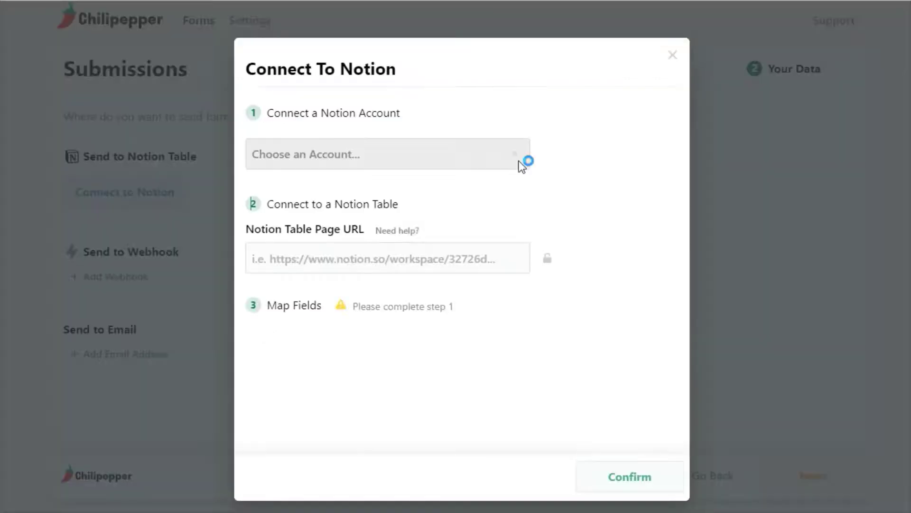
click(522, 164)
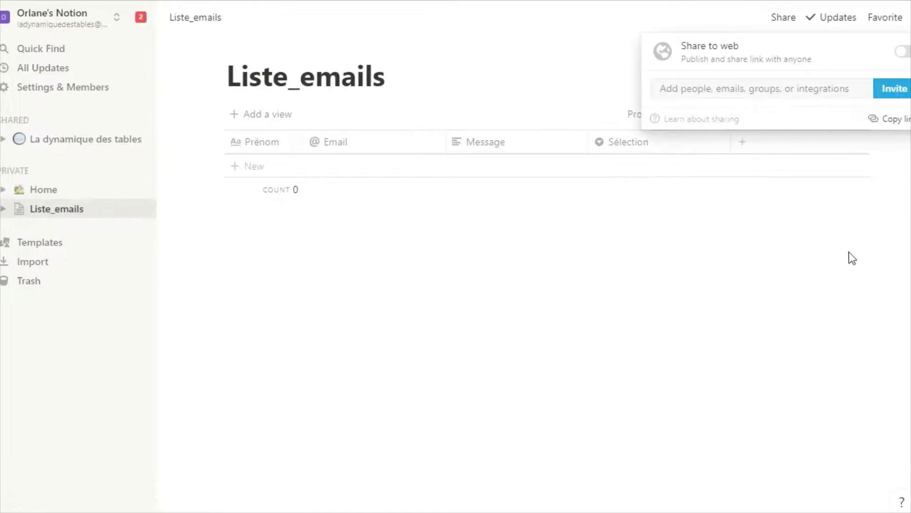
Invite the Chilipepper-Notion integration to Liste_emails, then reopen Connect to Notion in Chilipepper
click(883, 95)
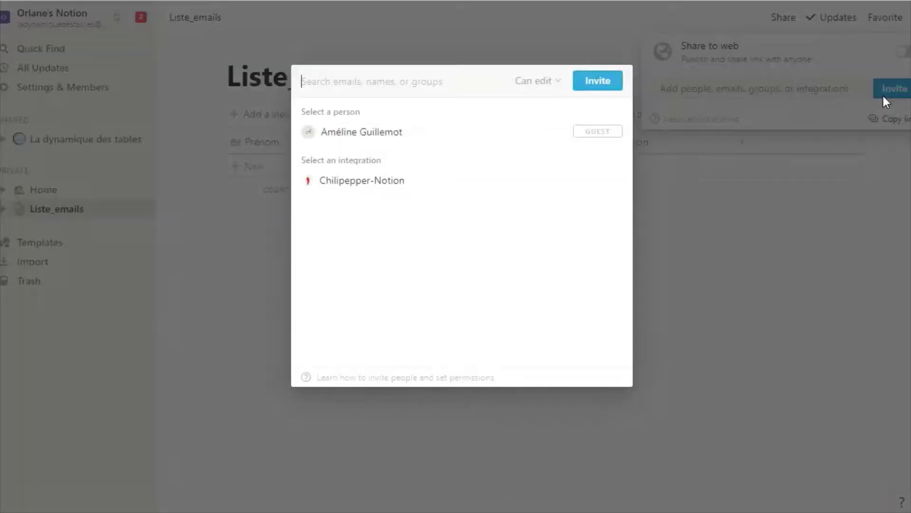
click(385, 184)
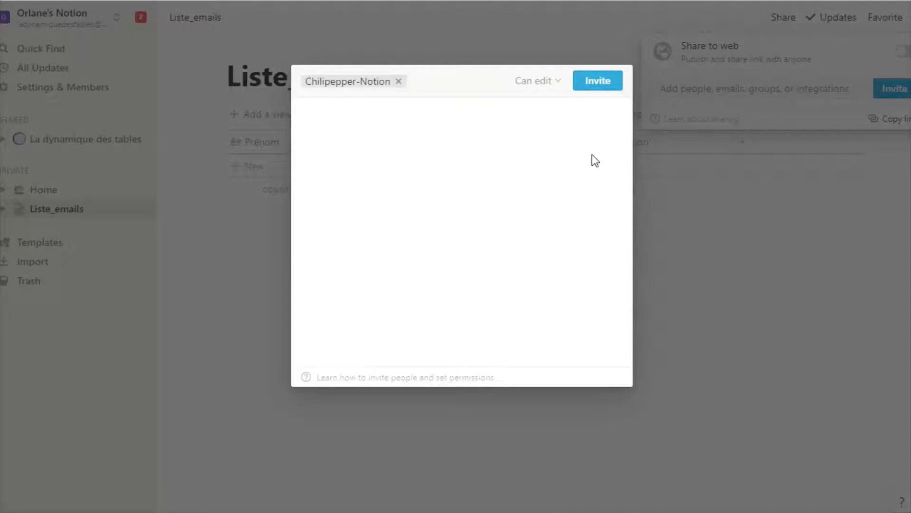
click(606, 85)
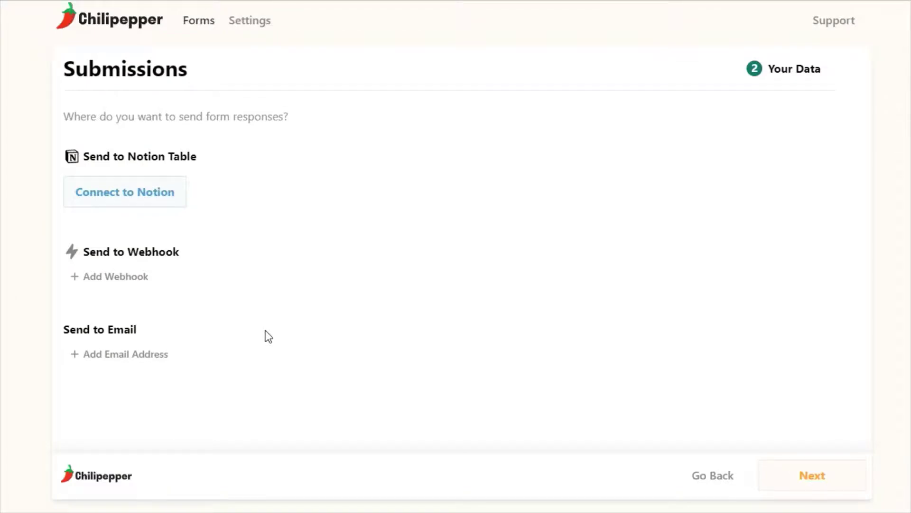
click(177, 208)
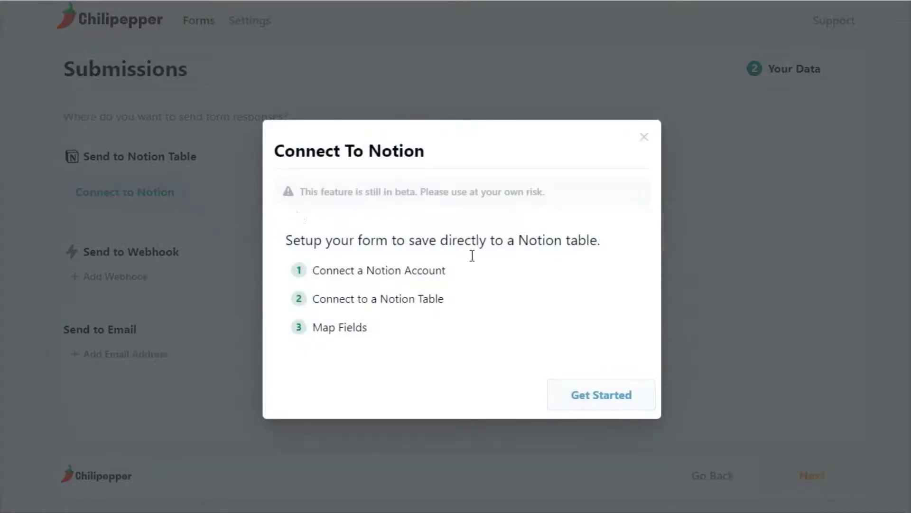
Link the bot account and save the Liste_emails table URL to load its fields
click(637, 401)
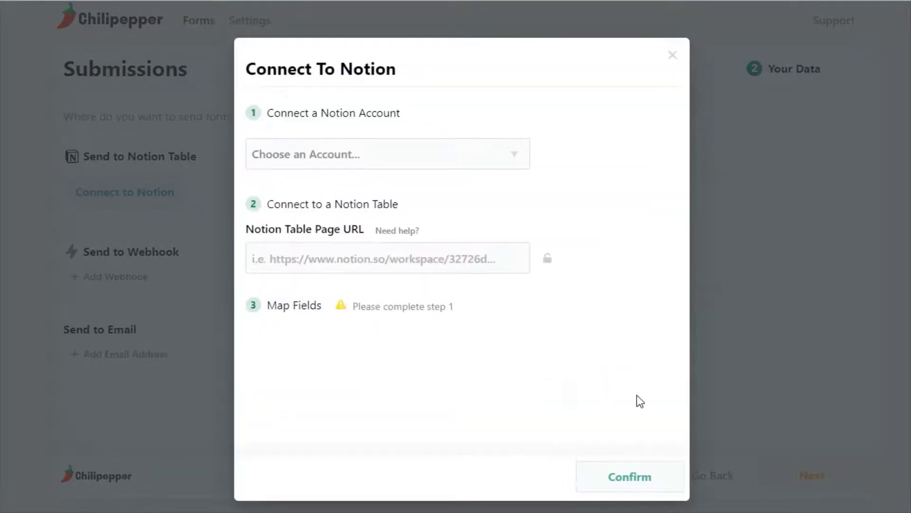
click(521, 164)
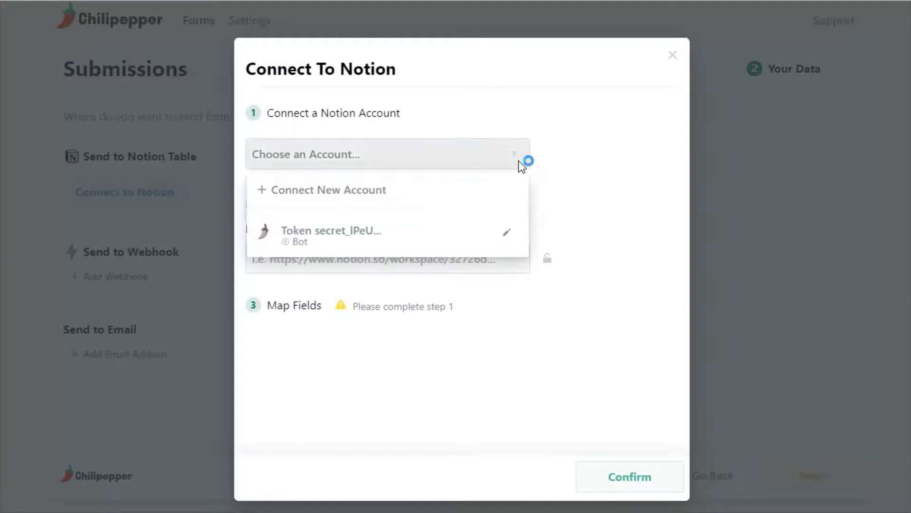
click(480, 232)
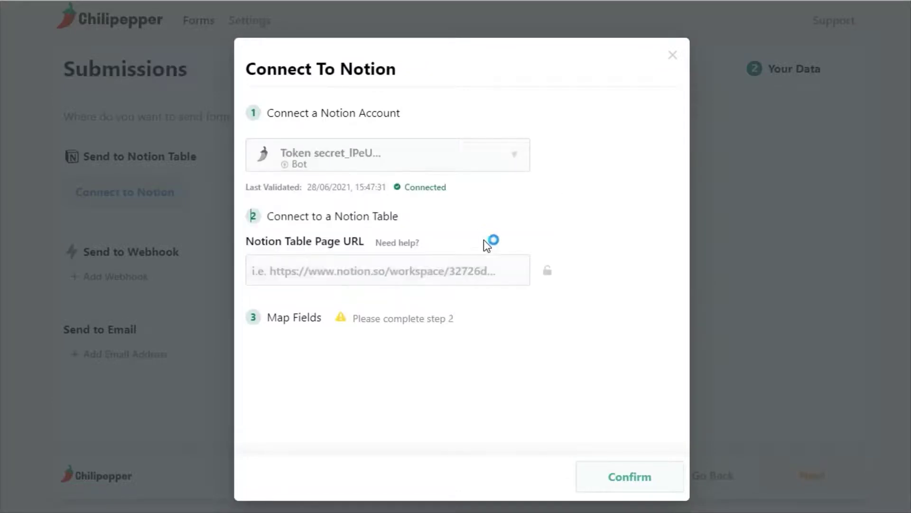
click(541, 278)
click(583, 278)
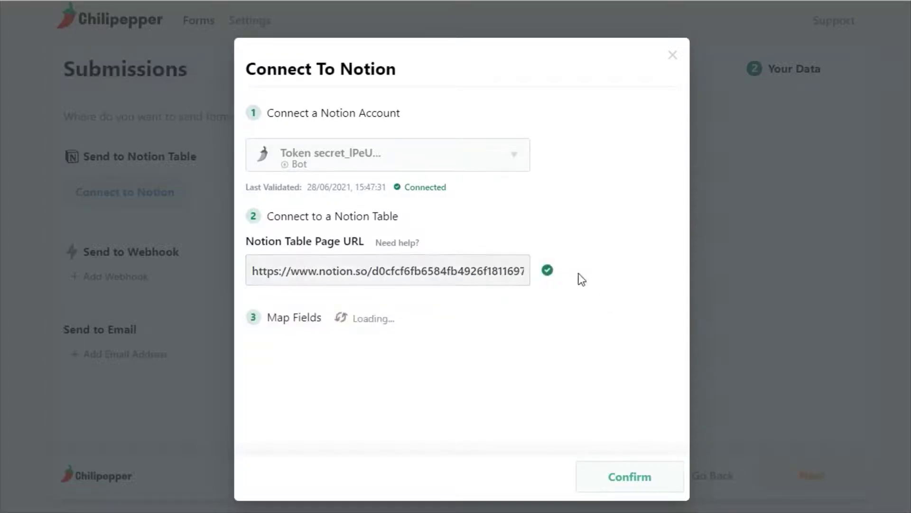
Map Email, Sélection, Message and Prénom to their matching form fields and confirm
scroll(617, 275, down, 3)
click(526, 207)
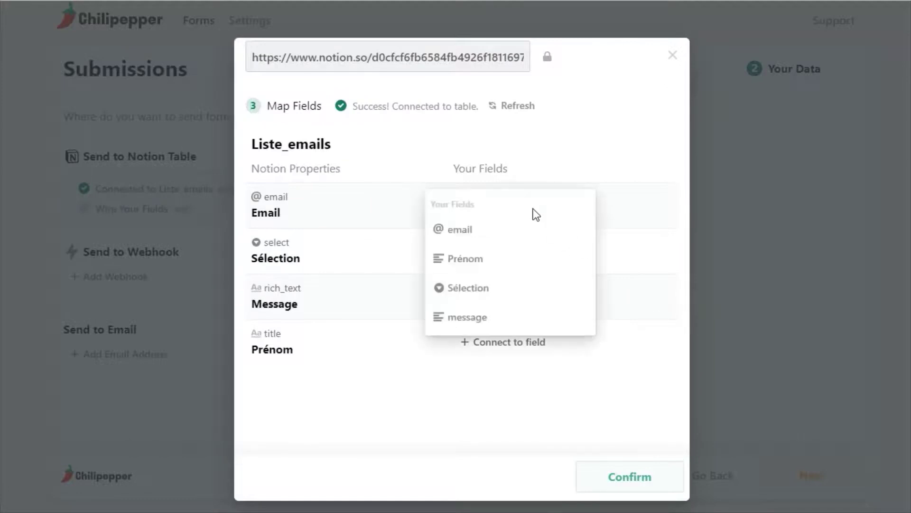
click(523, 236)
click(517, 253)
click(513, 333)
click(493, 299)
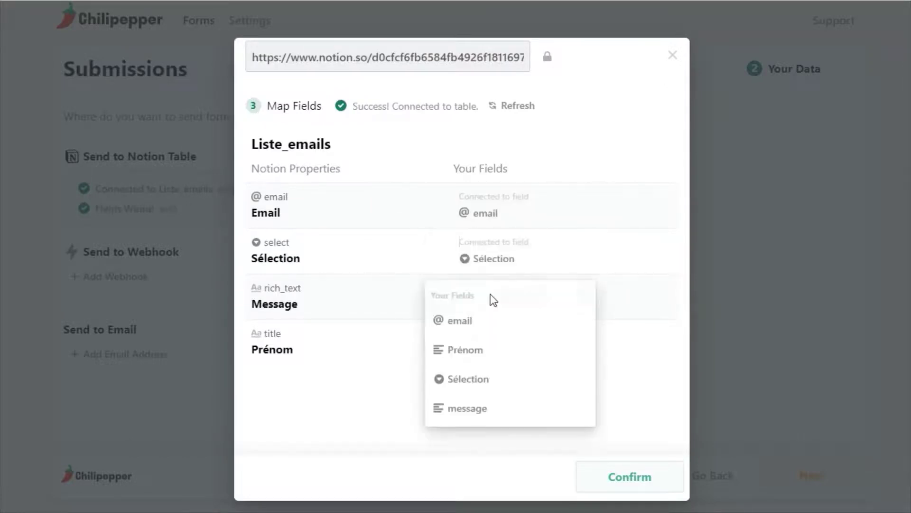
click(494, 408)
click(489, 349)
click(479, 394)
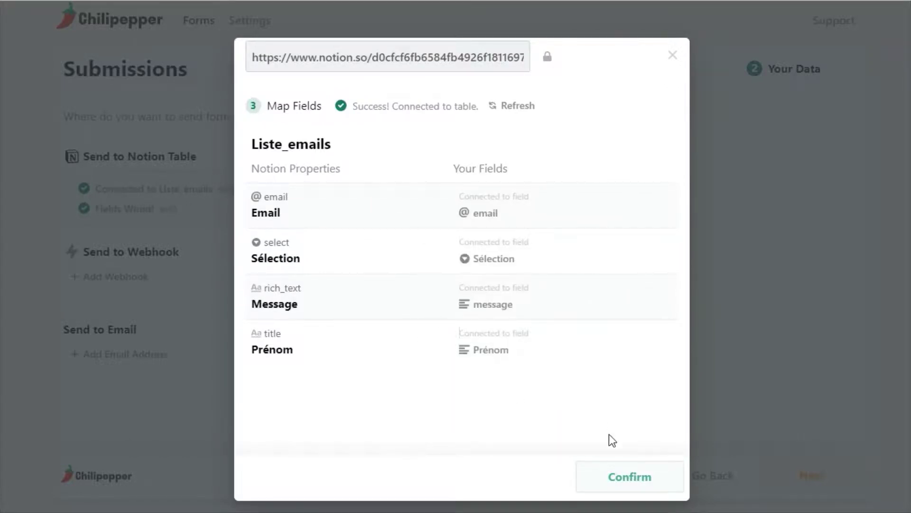
click(636, 482)
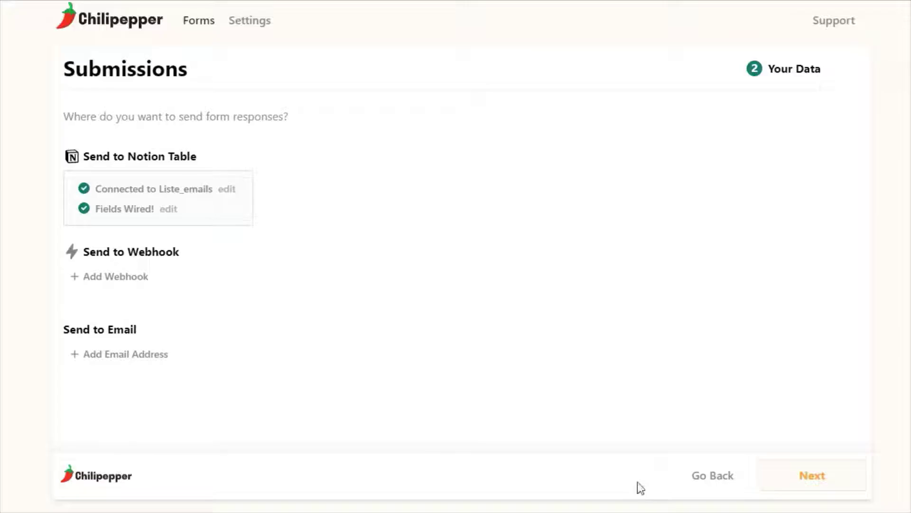
Continue to Launch Your Form and create the form to get its chilipepper.io URL
click(792, 476)
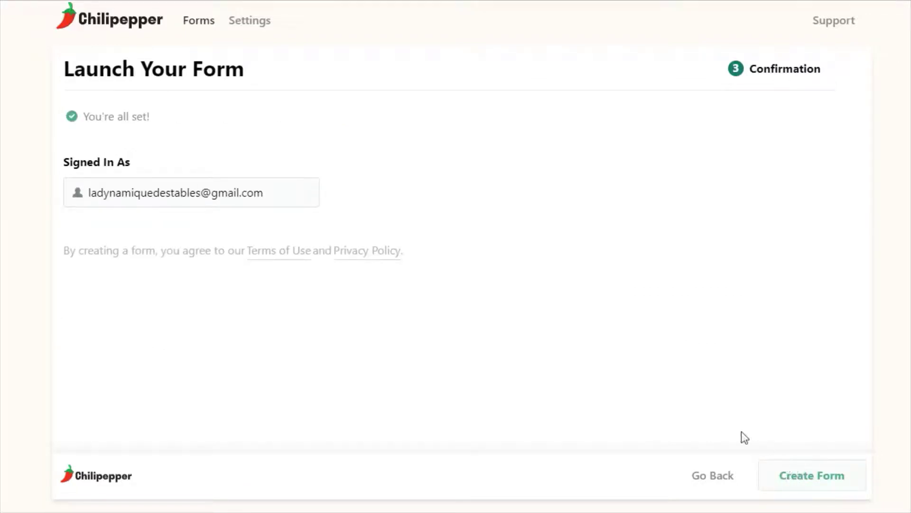
click(800, 480)
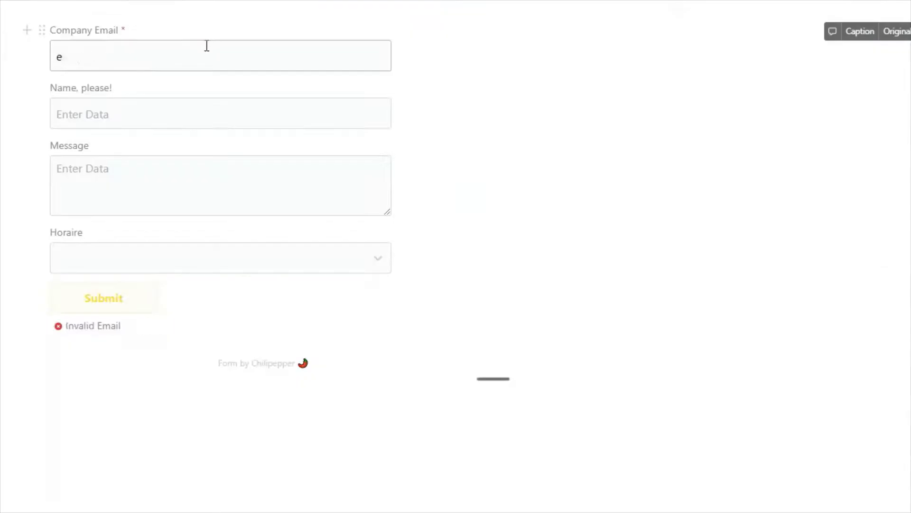
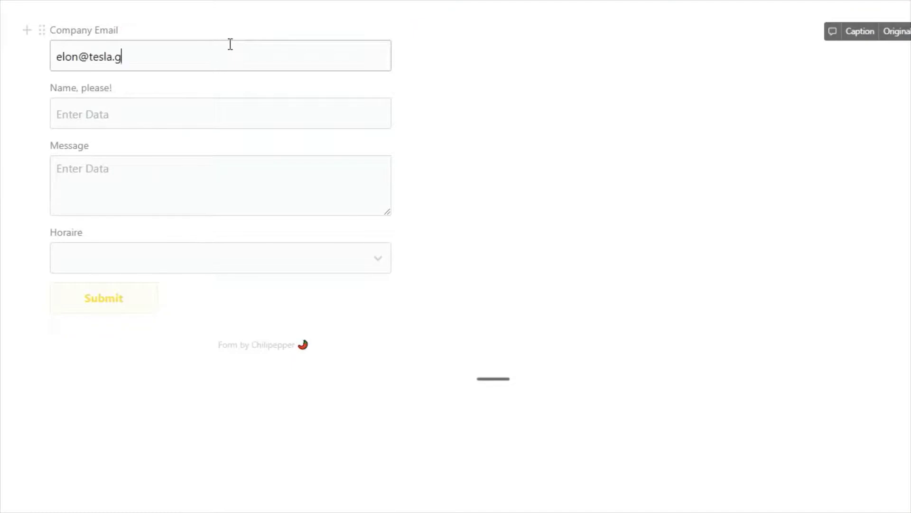
Submit a test entry with an email, a first name, message 'Mon message' and Horaire matin
key(Tab)
text(Elon)
key(Tab)
text(Mon message)
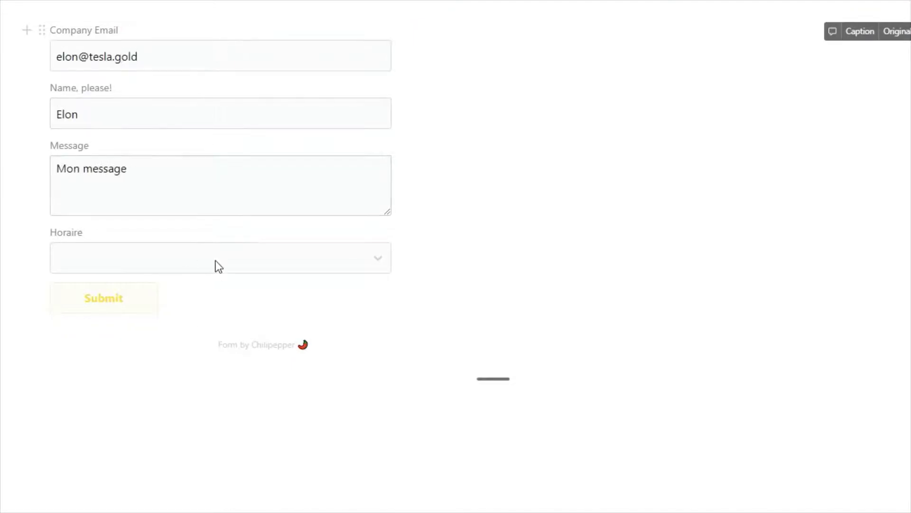
click(216, 261)
click(90, 287)
click(129, 299)
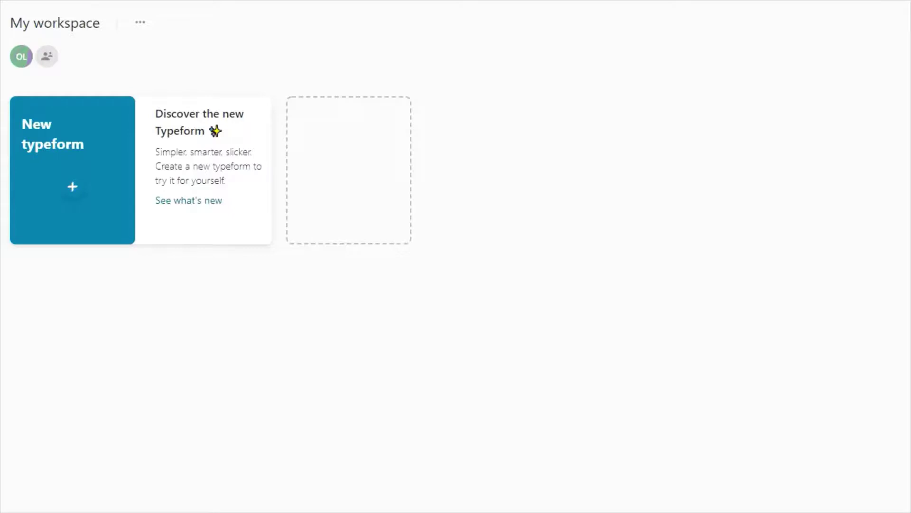
Create a new typeform from scratch named 'Mon questionnaire Notion'
click(47, 216)
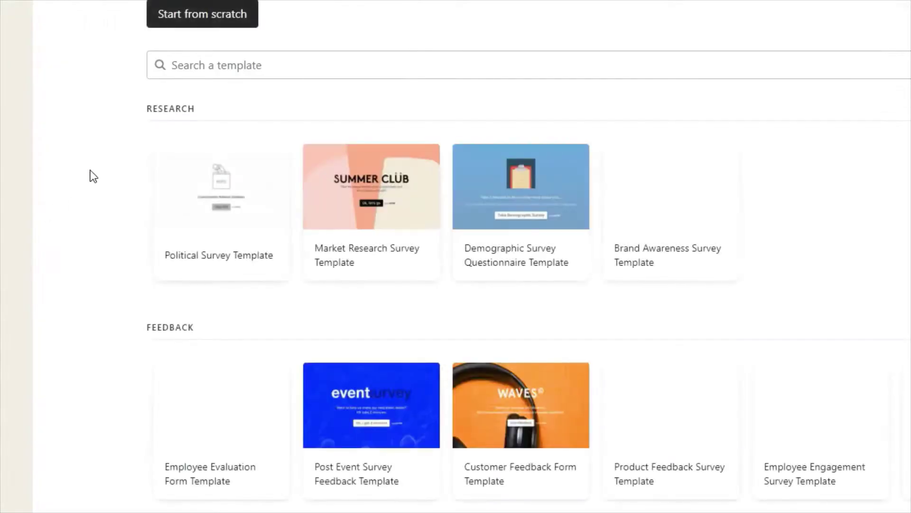
click(203, 22)
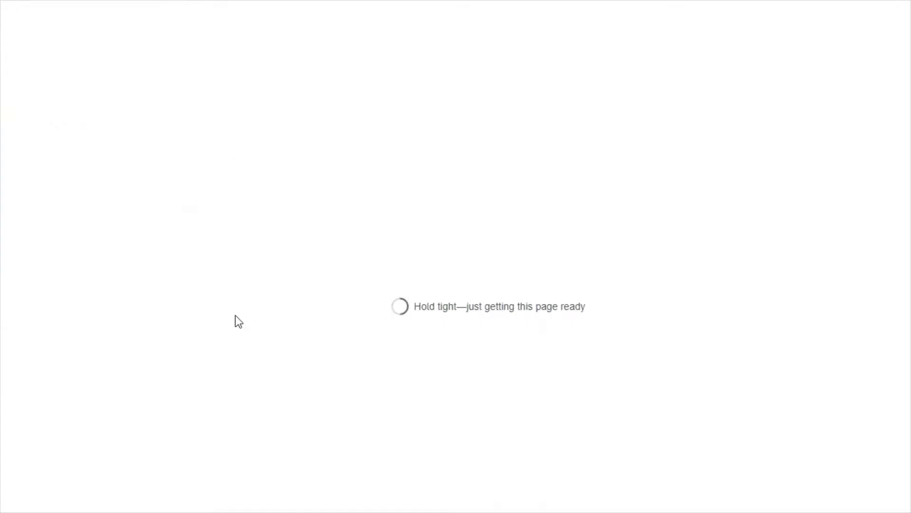
text(Mon questionnaire Notion)
click(596, 363)
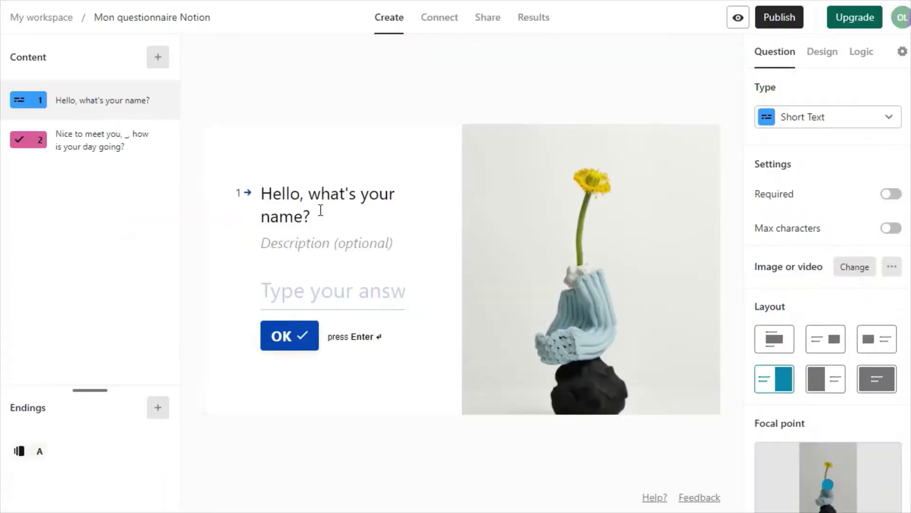
Add an Email question titled 'Saisie ton Email :'
click(158, 57)
scroll(285, 285, down, 4)
click(291, 319)
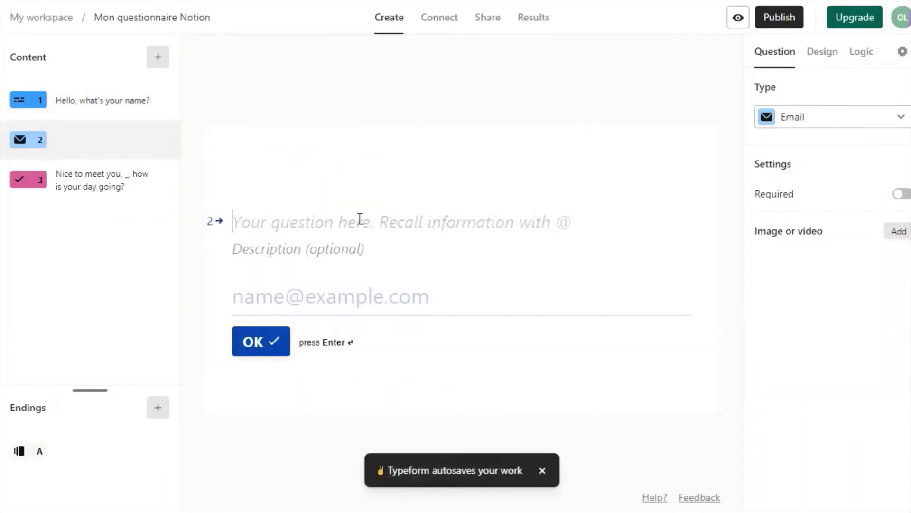
text(@)
click(360, 280)
text(Saisie ton Email :)
Retitle question 3 'quel est ton choix :' with choices Matin and Après midi
click(102, 179)
text(quel est ton choix :)
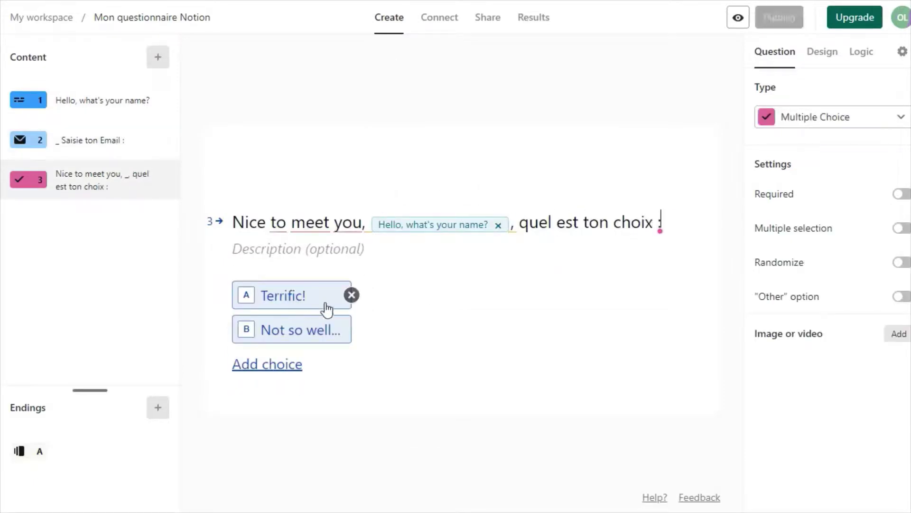
double_click(304, 299)
text(Matin)
double_click(294, 330)
text(Après midi)
Add a long-text question 'Ton message :' and publish the form
click(158, 57)
click(264, 295)
text(Ton message :)
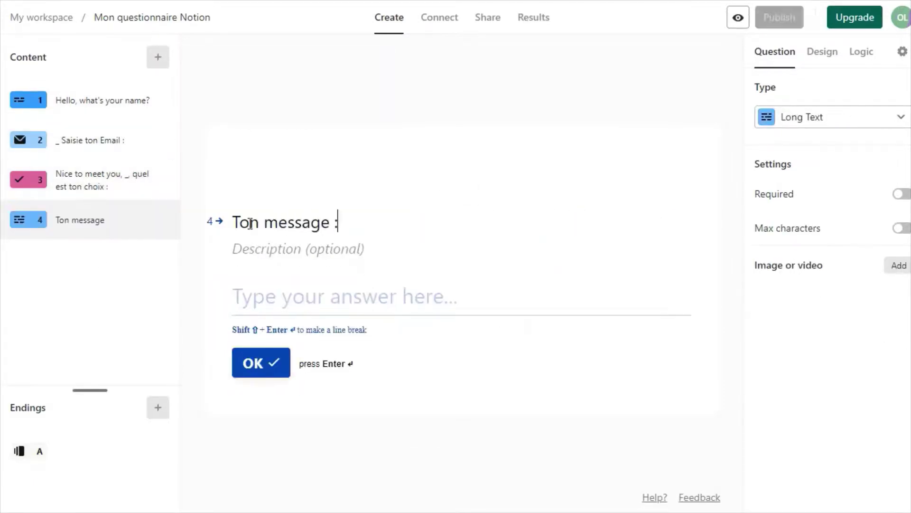
click(779, 17)
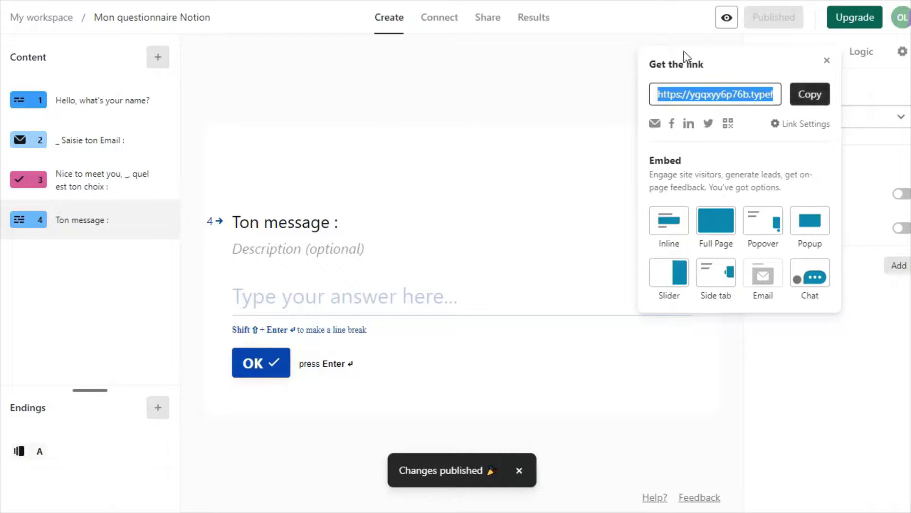
click(678, 64)
click(439, 22)
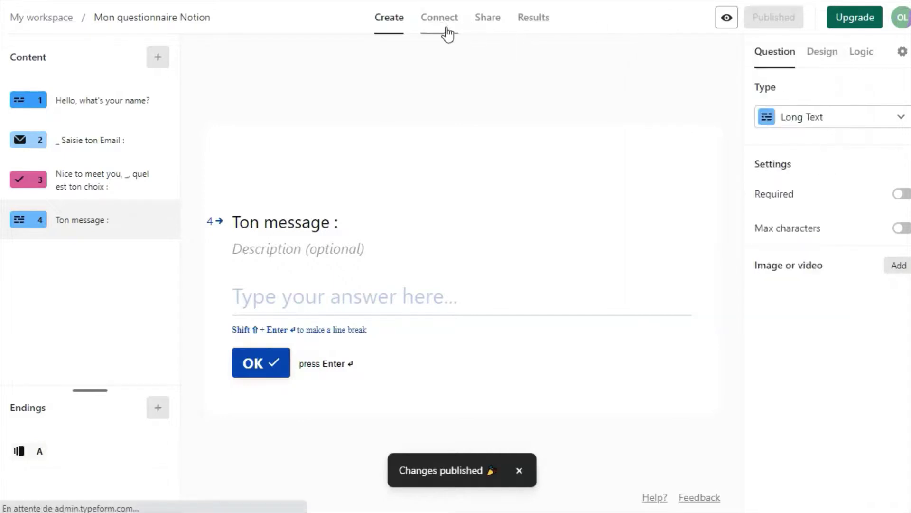
Find the Notion integration and authorize the Typeform account for it
click(484, 112)
text(notion)
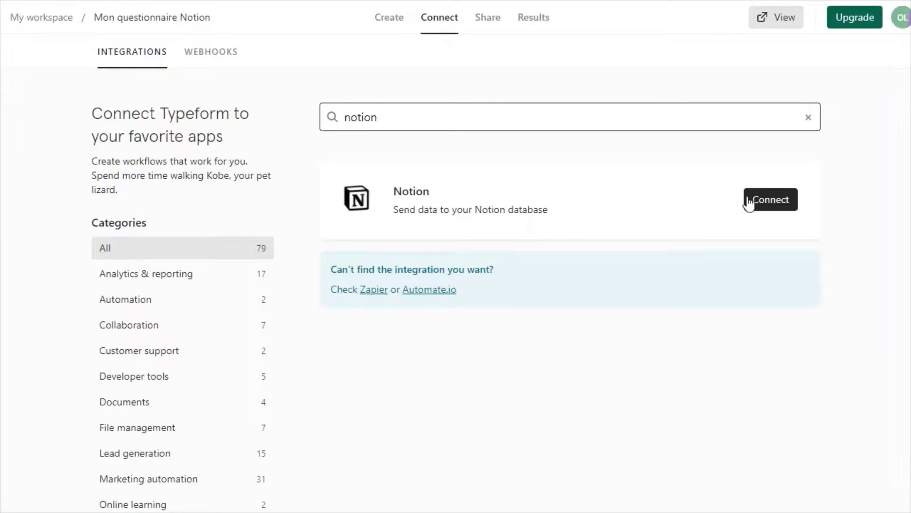
click(748, 202)
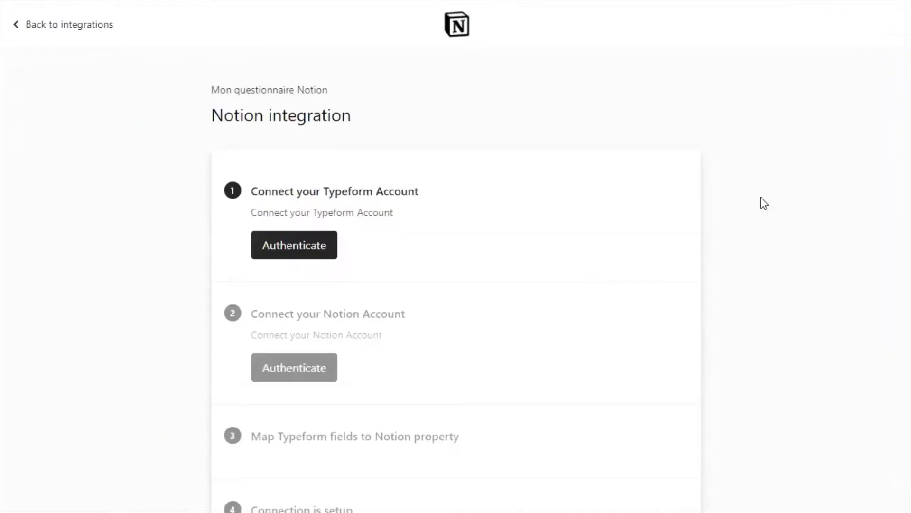
click(284, 249)
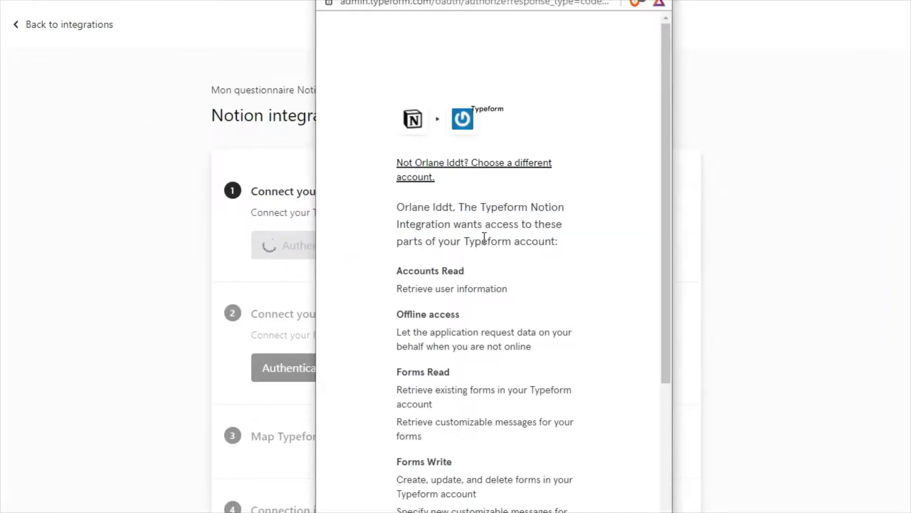
scroll(484, 236, down, 5)
click(500, 419)
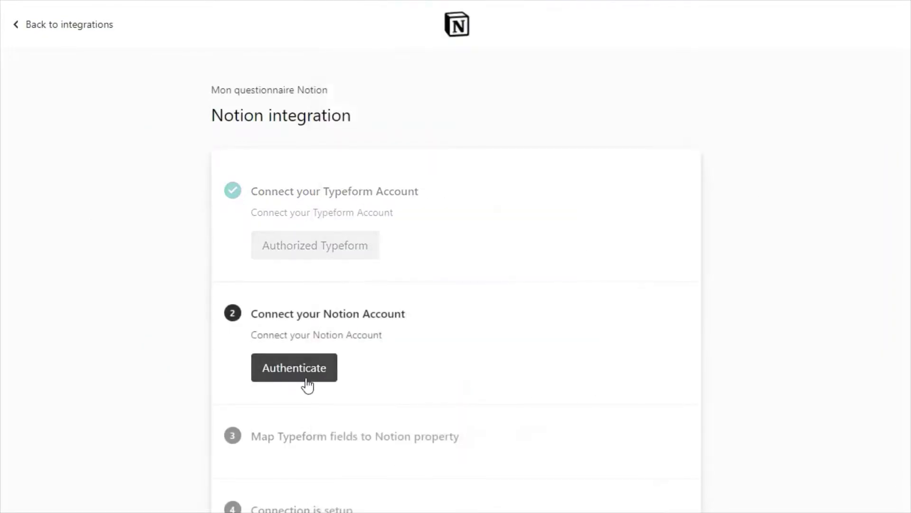
Authorize the Notion account and grant access to the Liste_emails page
click(315, 378)
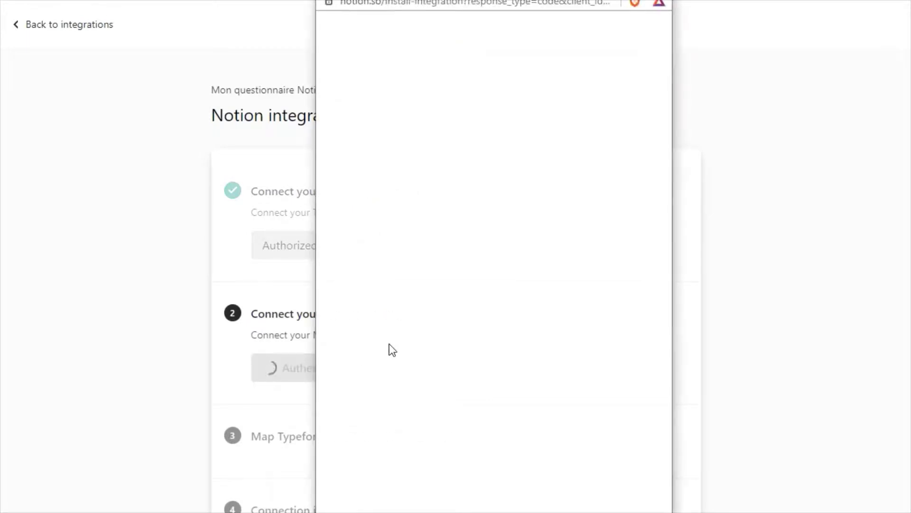
click(548, 321)
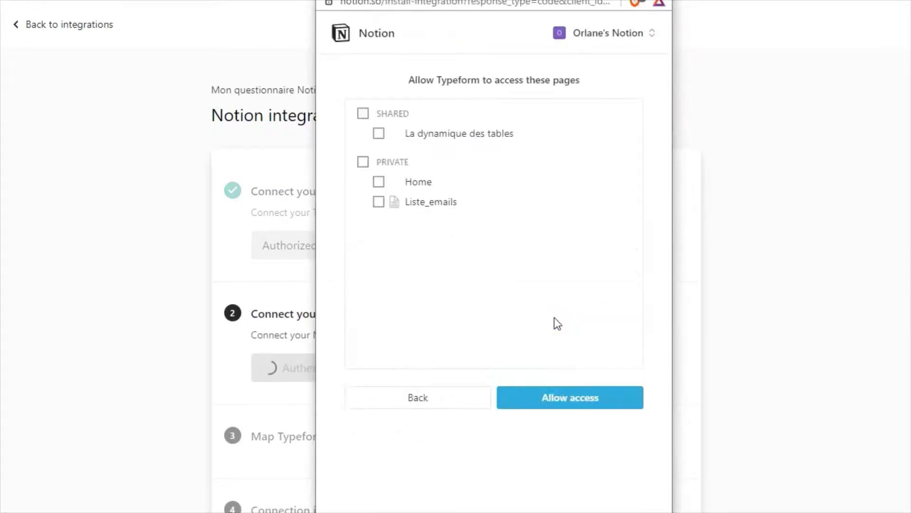
click(379, 202)
click(569, 400)
scroll(632, 361, down, 2)
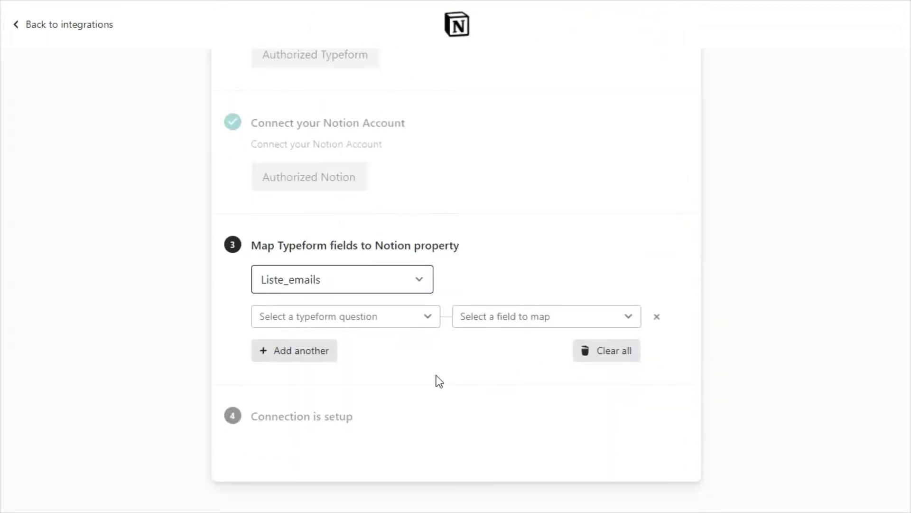
Map the name question to Prénom and the email question to Email
click(347, 317)
click(349, 368)
click(506, 323)
click(496, 391)
click(294, 350)
click(347, 351)
click(361, 401)
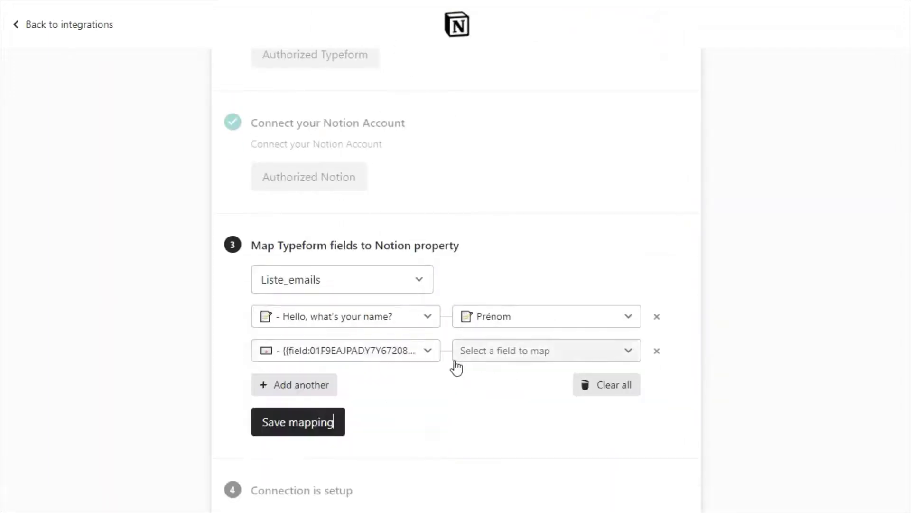
click(480, 351)
click(489, 379)
Map the choice question to Sélection and 'Ton message :' to Message
click(294, 384)
click(323, 385)
click(335, 457)
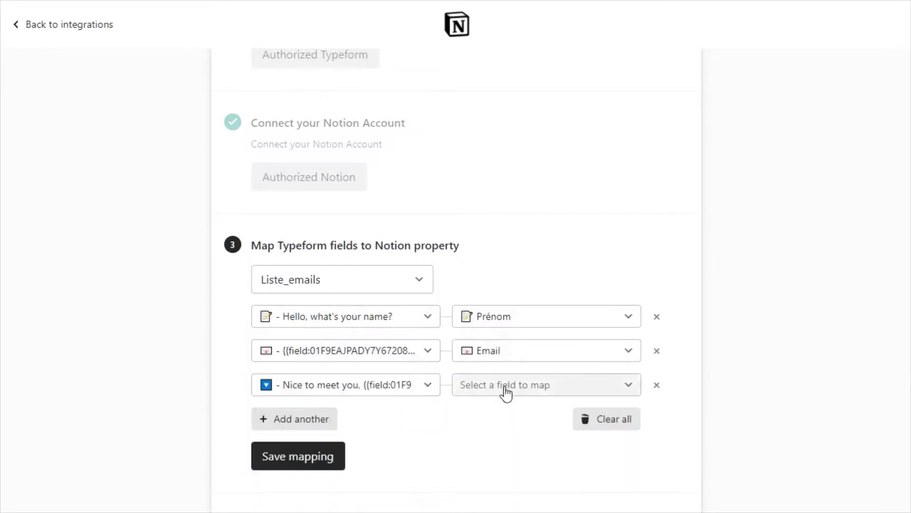
click(505, 384)
click(496, 434)
scroll(583, 299, down, 3)
click(294, 345)
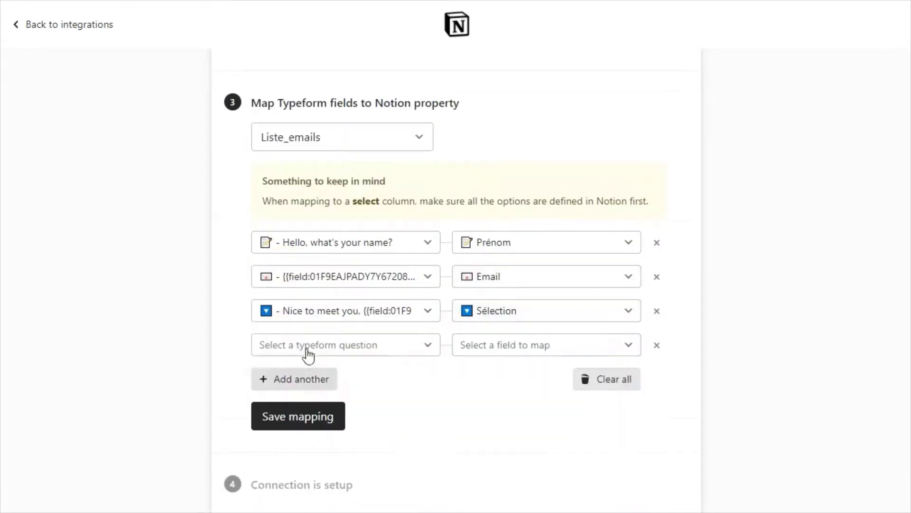
click(309, 344)
click(348, 444)
click(513, 345)
click(522, 430)
scroll(476, 415, down, 1)
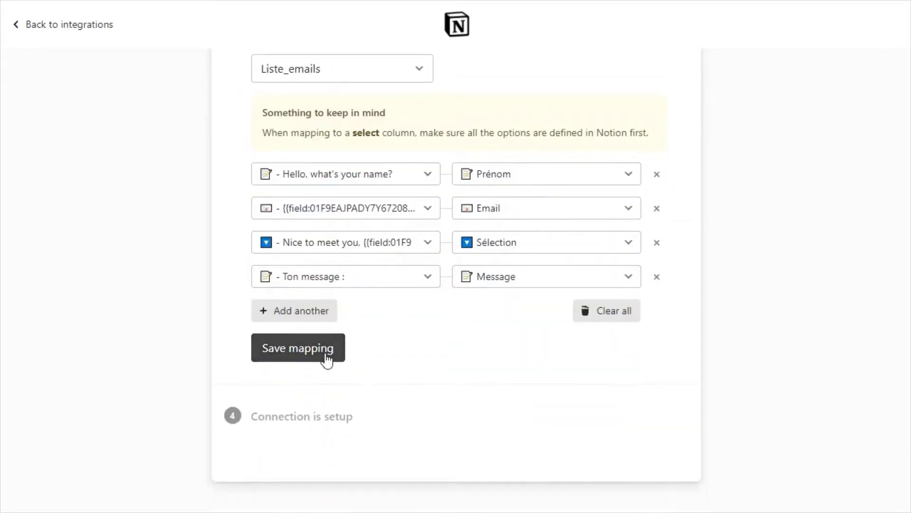
Save the field mapping and copy the form's share link
click(380, 356)
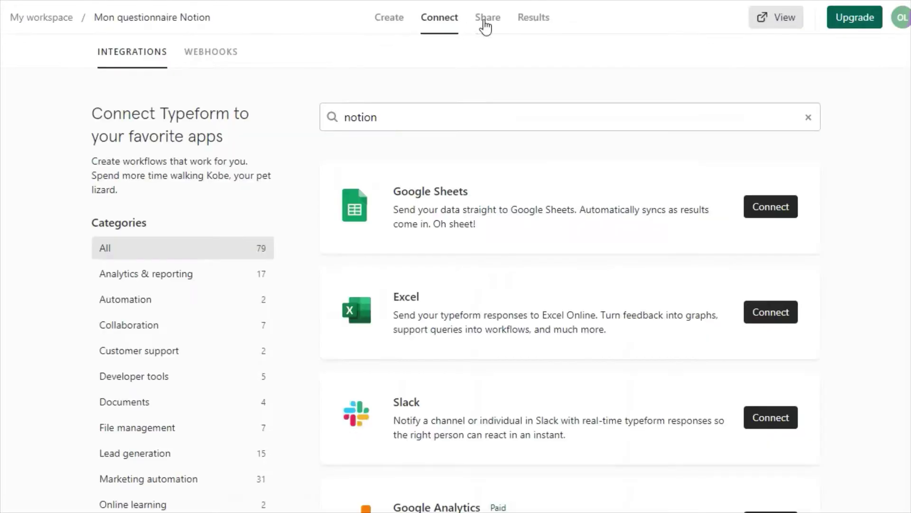
click(485, 26)
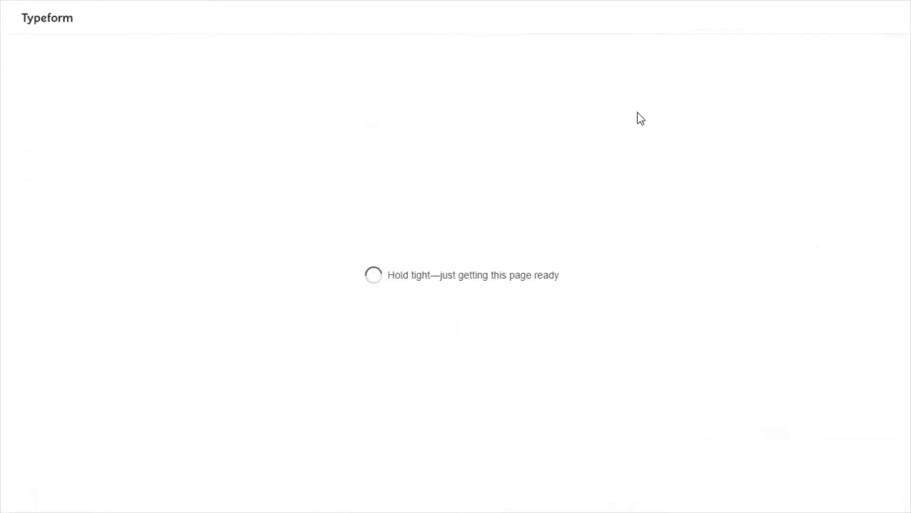
click(412, 177)
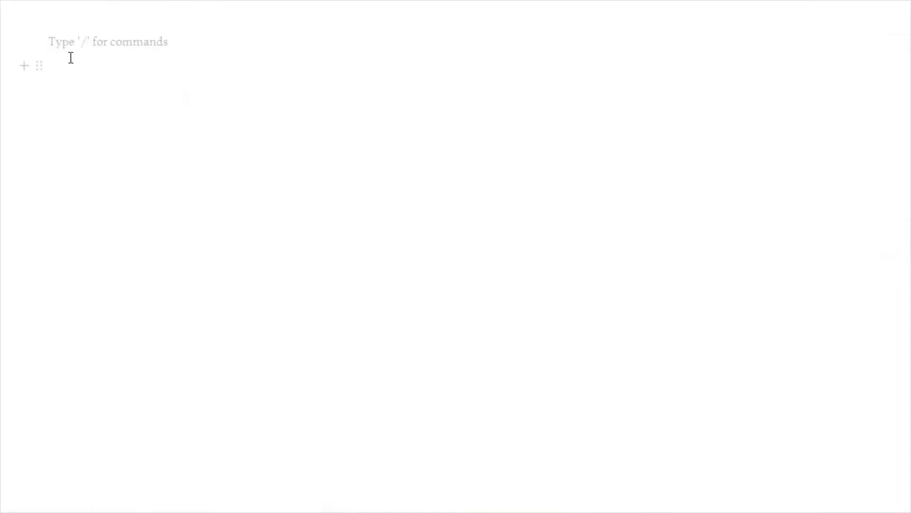
Embed the Typeform from the pasted link and answer the name and email questions
key(ctrl+v)
click(440, 86)
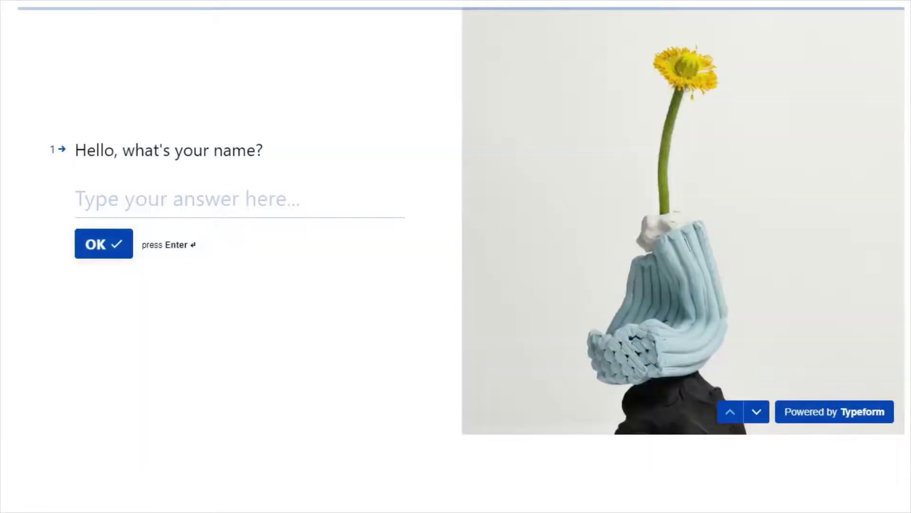
click(122, 198)
text(Bob)
key(Return)
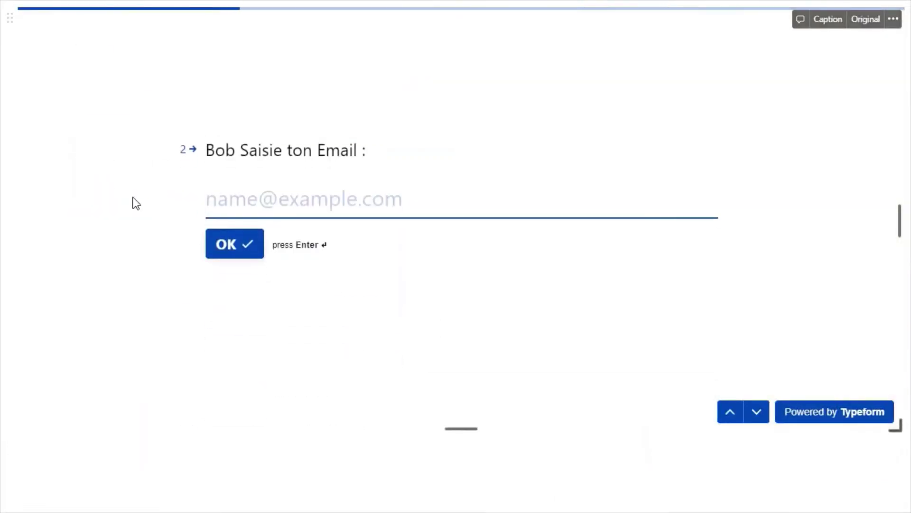
text(bob@bob.fr)
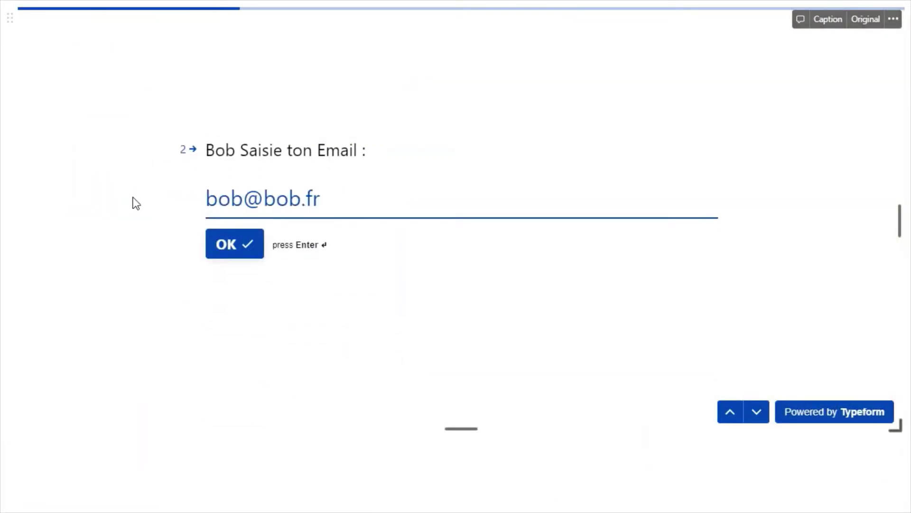
key(Return)
Choose Après midi, enter a test message, and submit the response
click(306, 215)
click(261, 251)
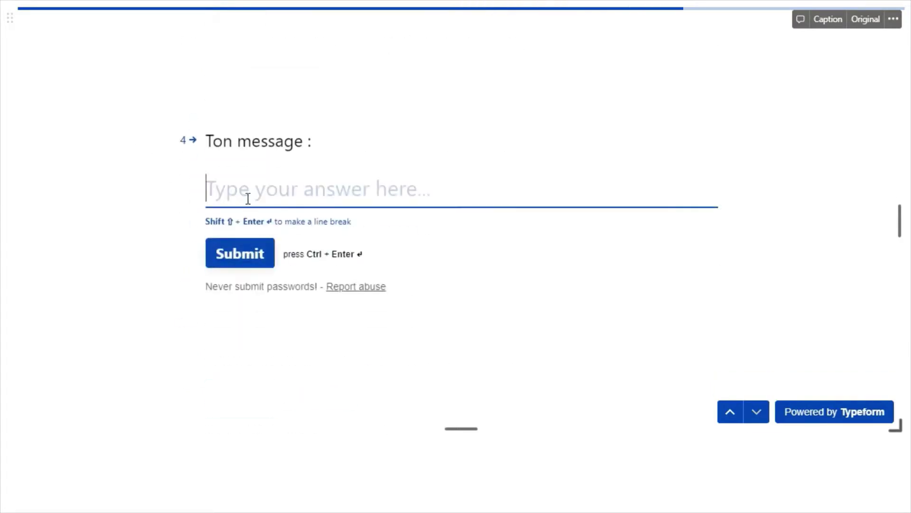
text(Message de Bob)
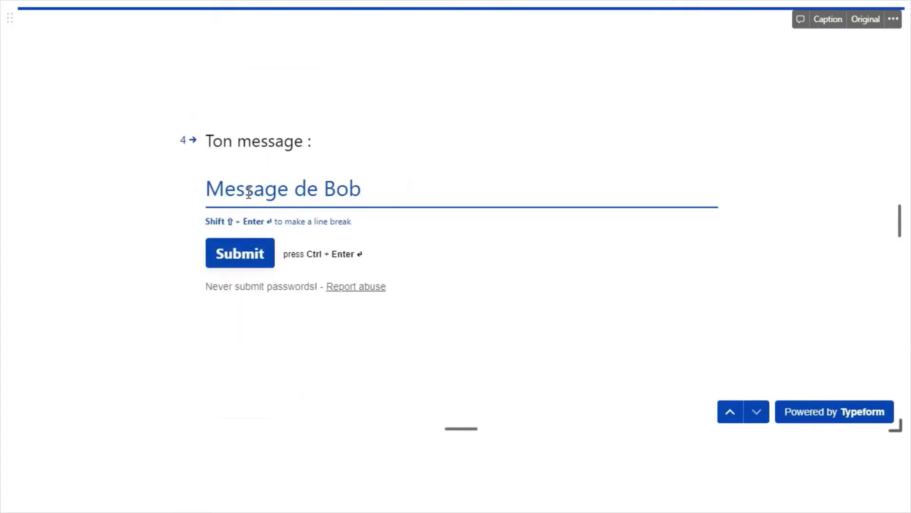
click(229, 251)
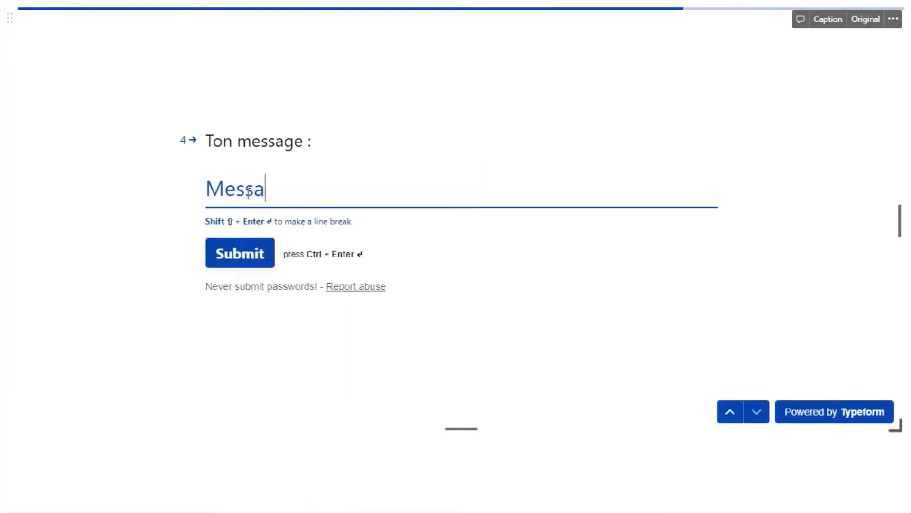
text(ge de Bob)
click(230, 252)
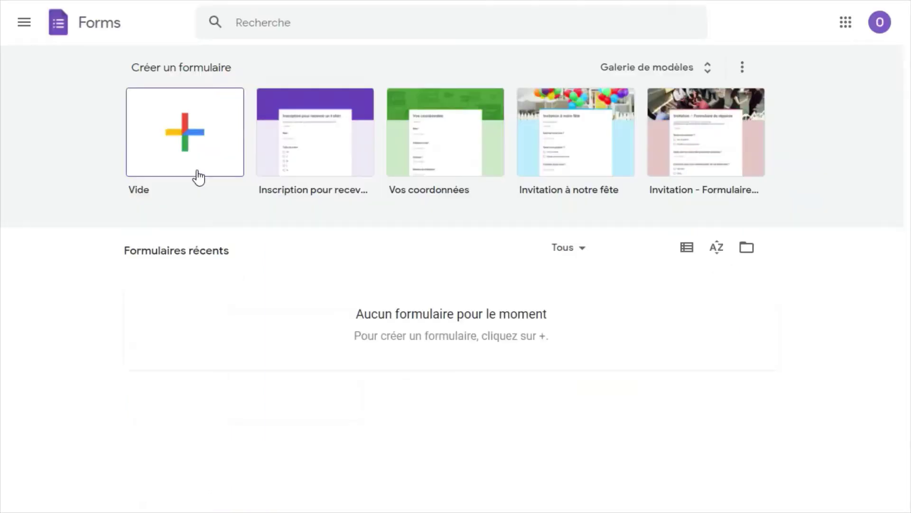
Create a blank form 'Formulaire Notion' with a required short-answer Prénom question
click(198, 162)
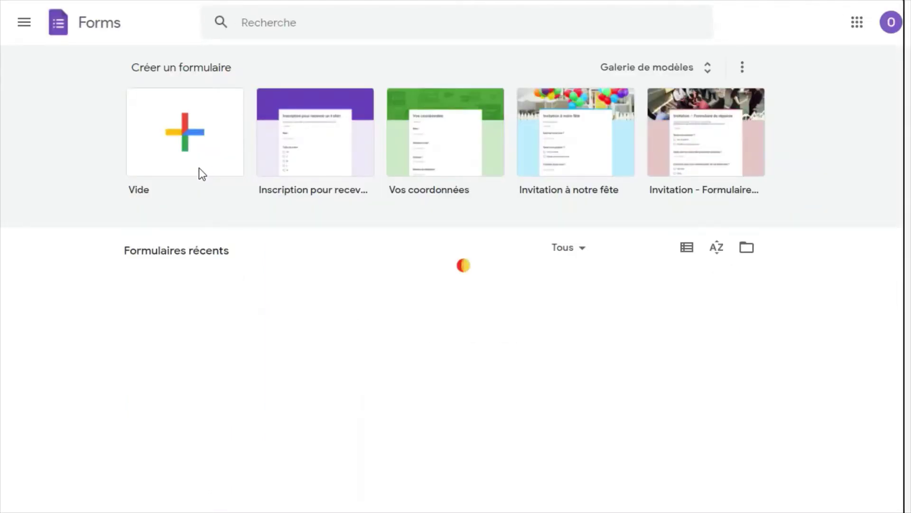
click(198, 163)
click(342, 122)
text(Formulaire Notion)
click(299, 219)
text(Prénom)
click(621, 226)
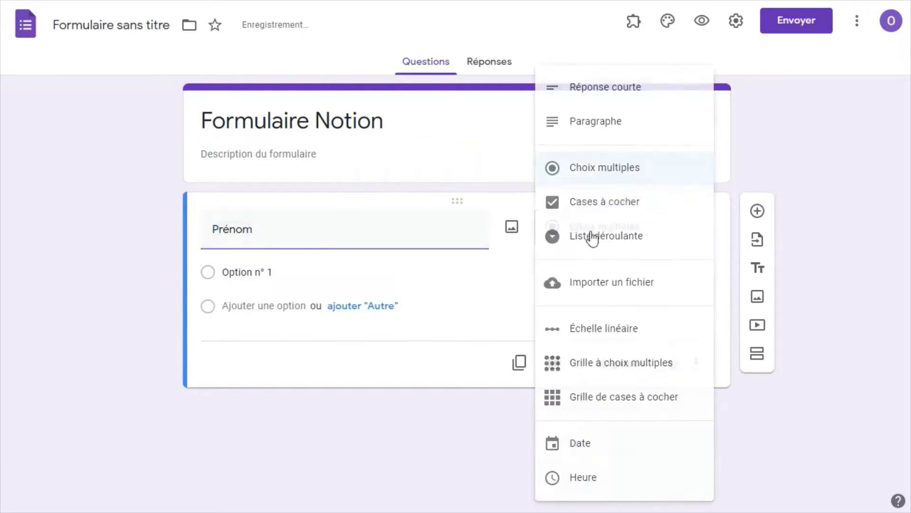
click(590, 87)
click(665, 340)
click(756, 209)
Add a required short-answer Email question validated as an e-mail address
text(Email)
click(553, 341)
click(570, 280)
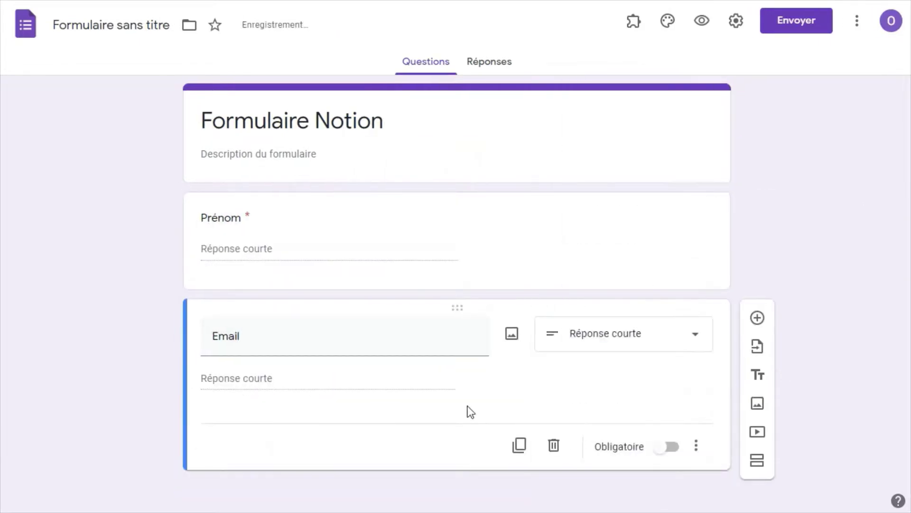
click(696, 444)
click(722, 417)
click(281, 421)
click(228, 398)
click(380, 420)
click(393, 470)
click(660, 492)
Add a multiple-choice Sélection question with options Matin and Après midi
click(751, 317)
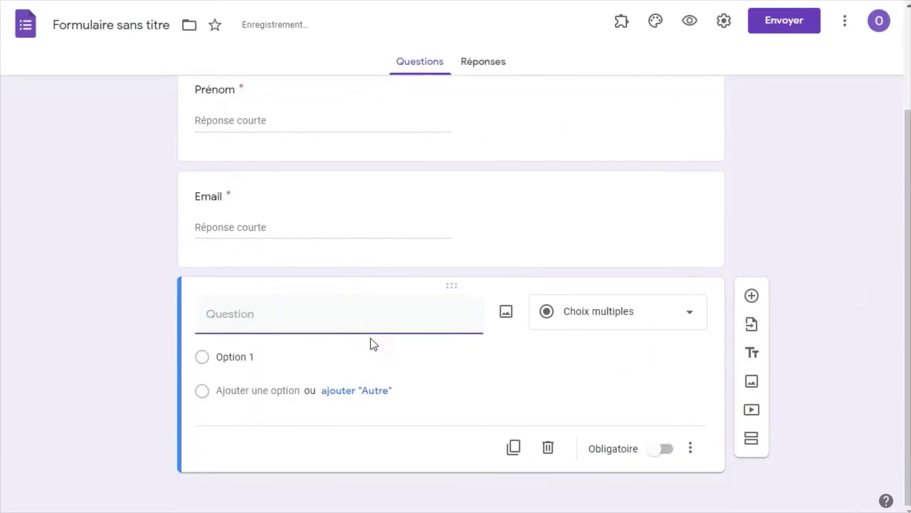
text(Sélection)
click(233, 356)
text(Matin)
click(358, 389)
click(259, 388)
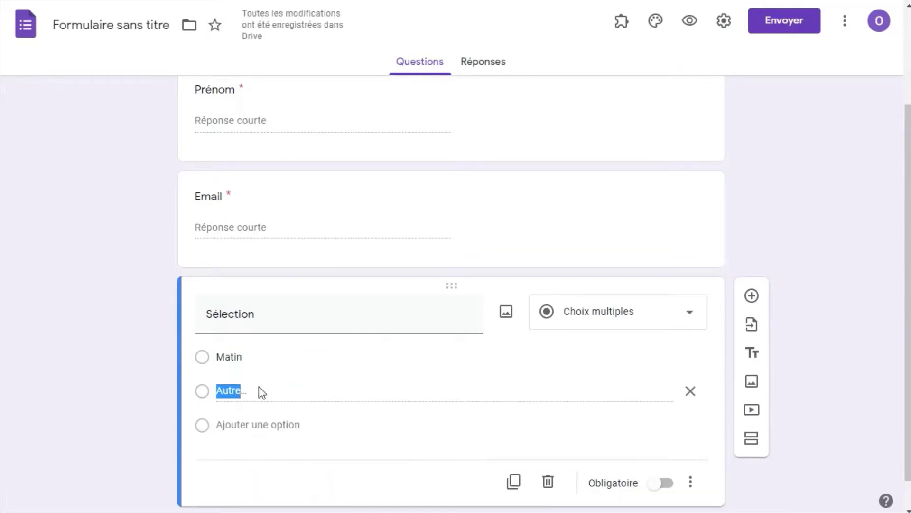
click(236, 424)
text(Après midi)
Add a paragraph question titled 'Message'
click(690, 424)
click(751, 296)
text(Message)
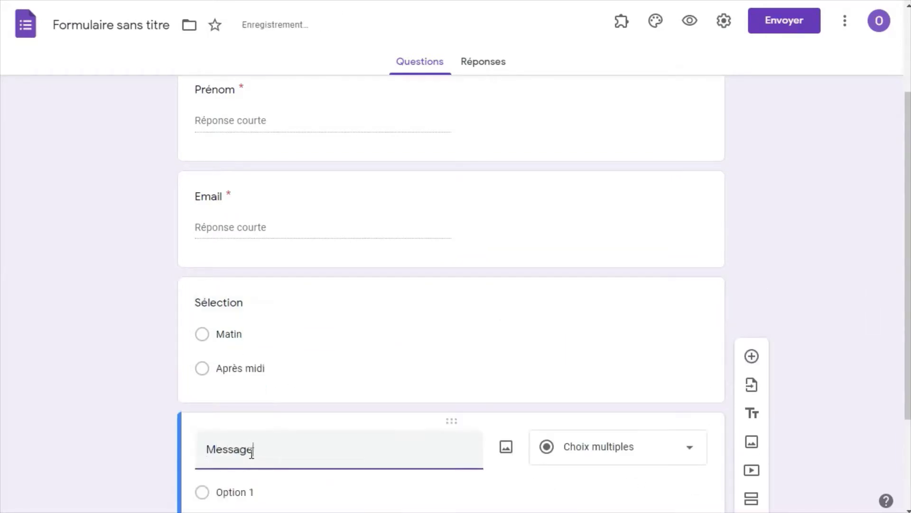
click(627, 34)
Connect the form to Notion via Form to Notion, granting access to Liste_emails
click(634, 67)
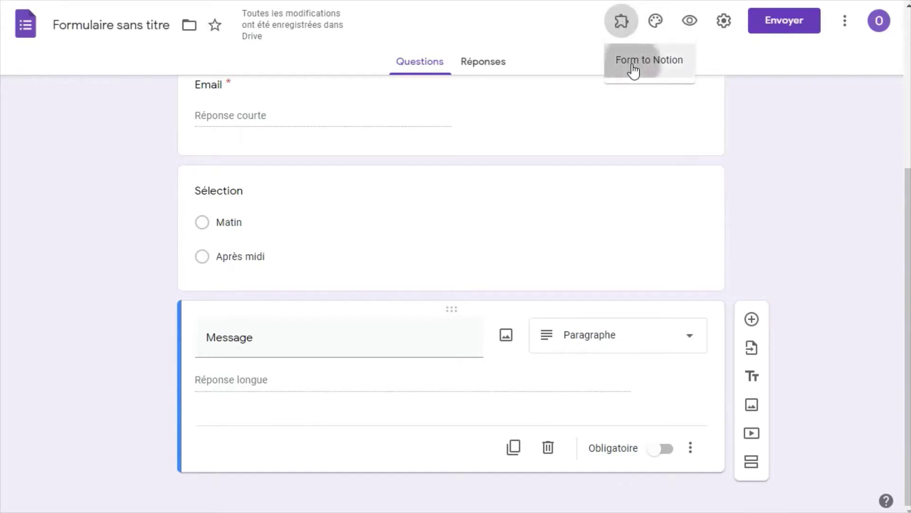
click(459, 90)
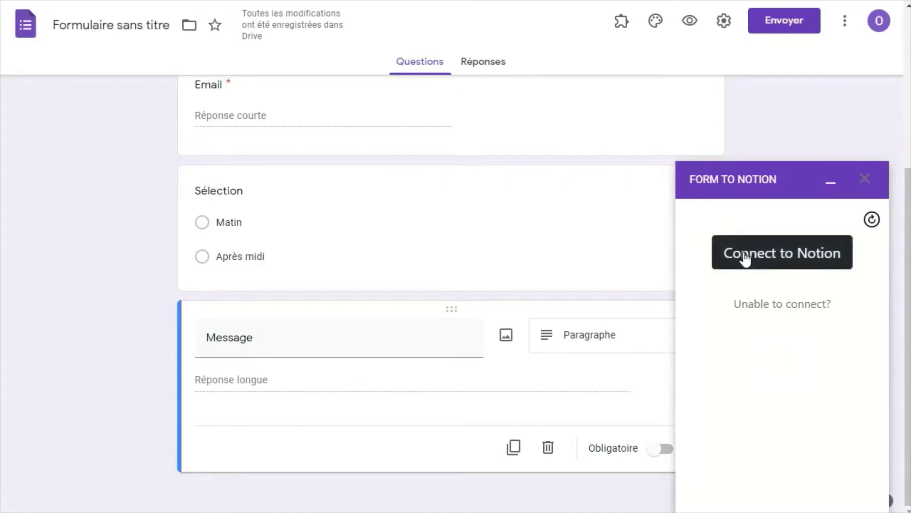
click(745, 258)
click(401, 311)
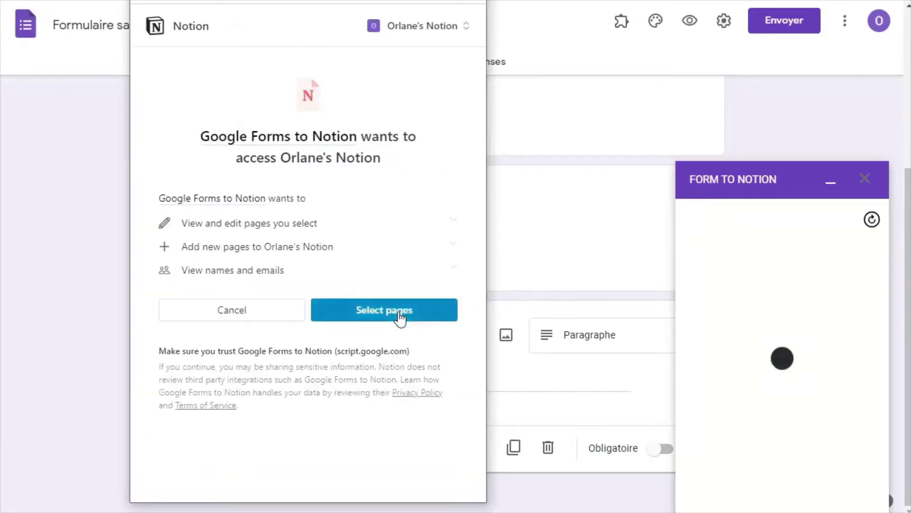
click(254, 197)
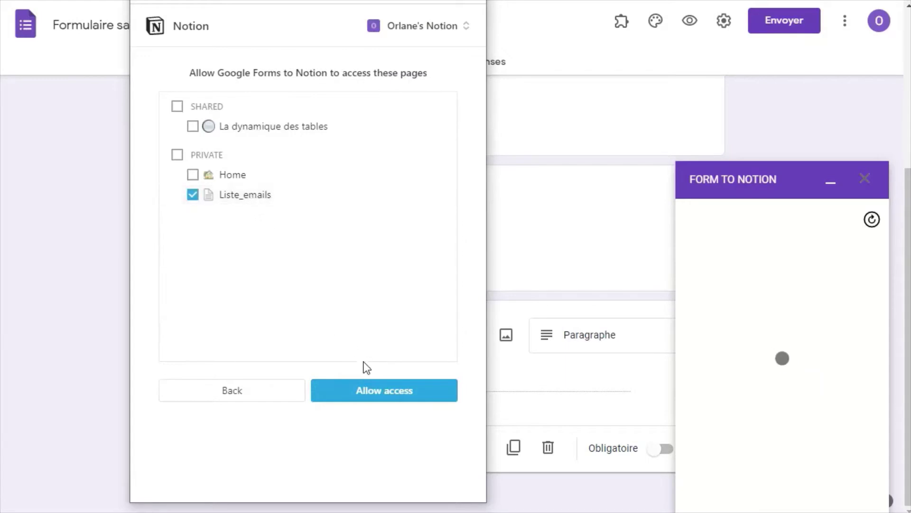
click(373, 396)
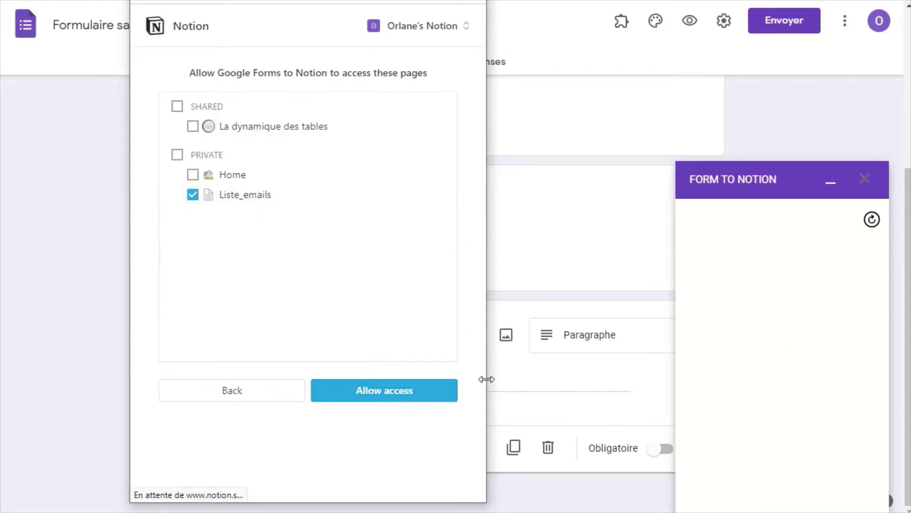
click(369, 389)
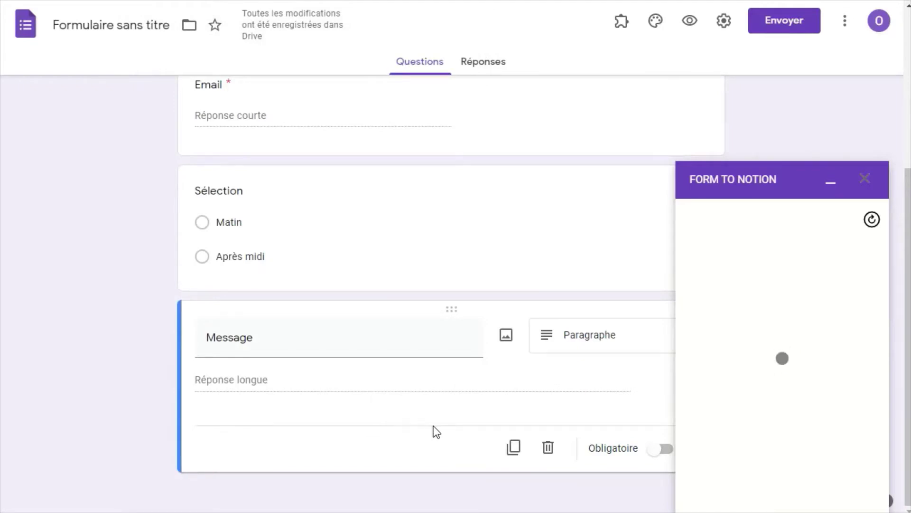
Map the questions to Liste_emails properties, Email to Email, and save the mapping
click(822, 368)
click(825, 421)
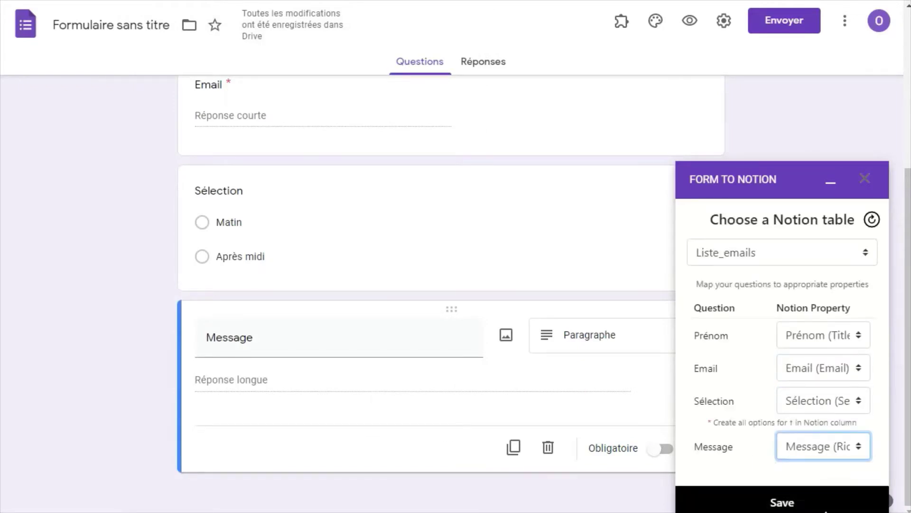
click(774, 496)
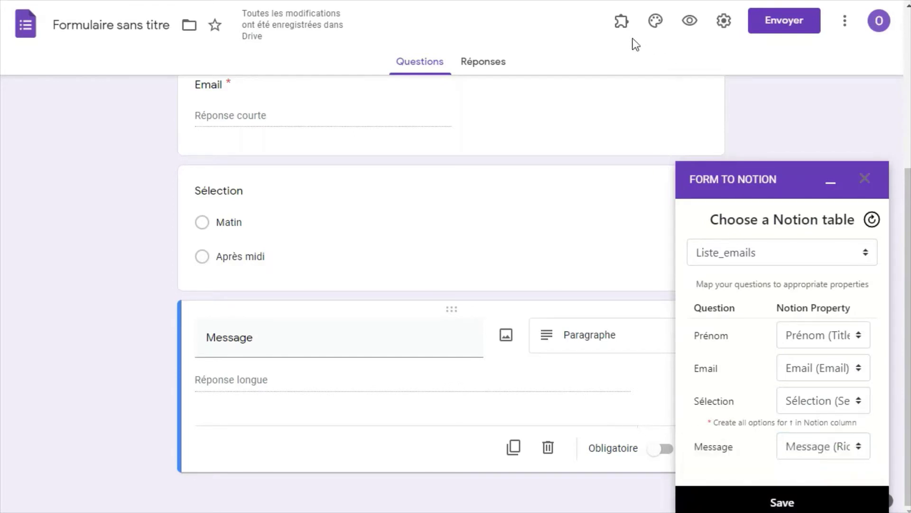
click(622, 32)
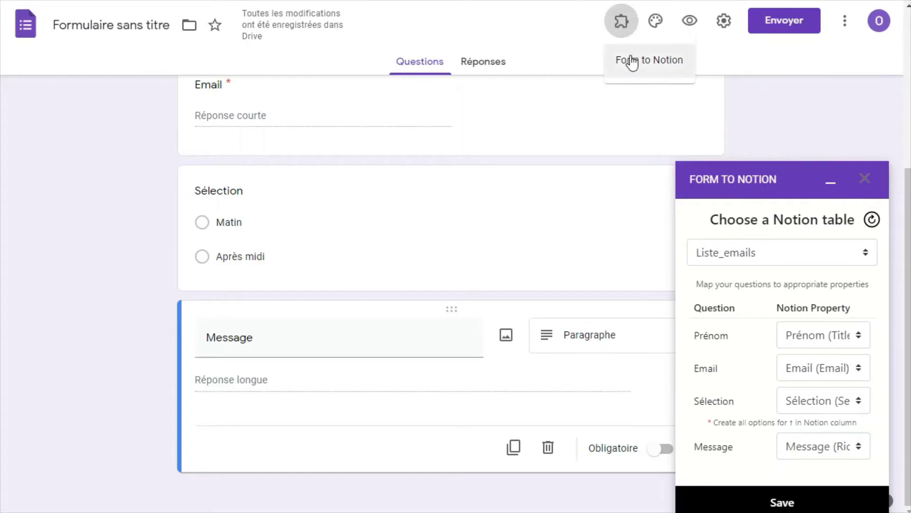
click(631, 61)
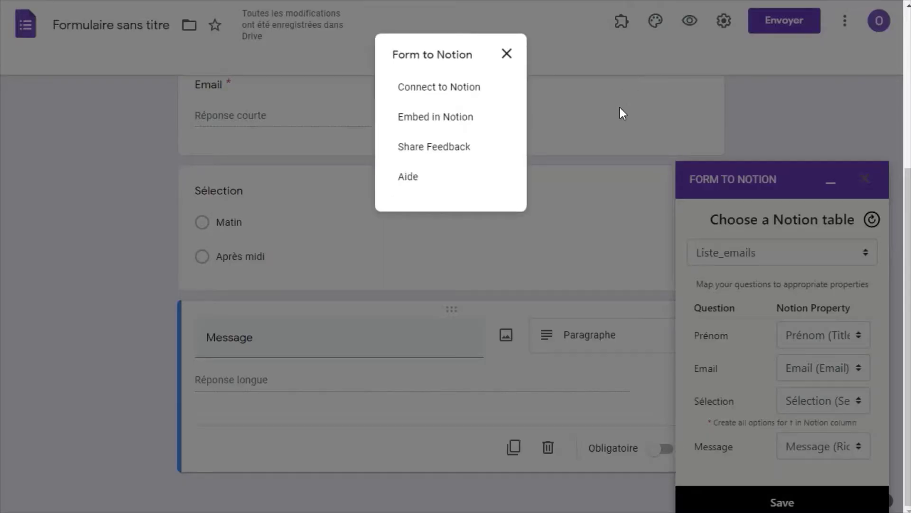
Copy the form's embed link and embed it on the VOS IDÉES page
click(472, 118)
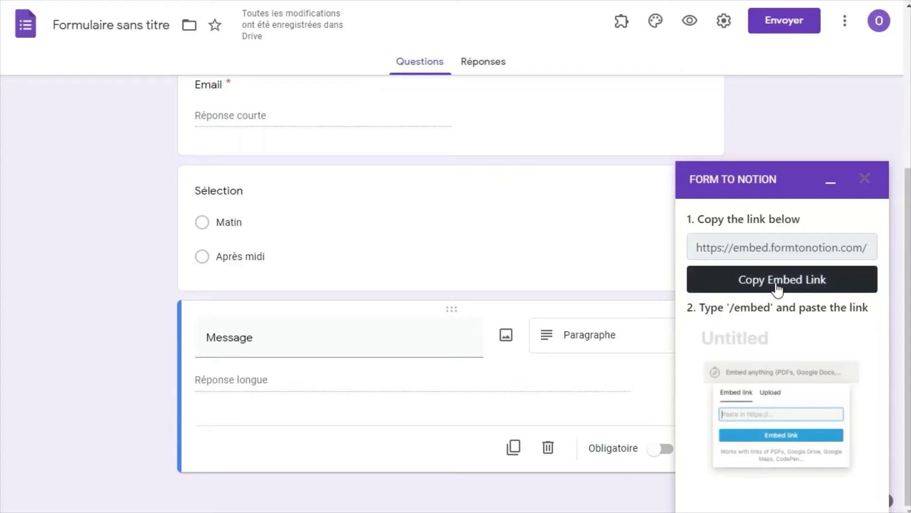
click(775, 285)
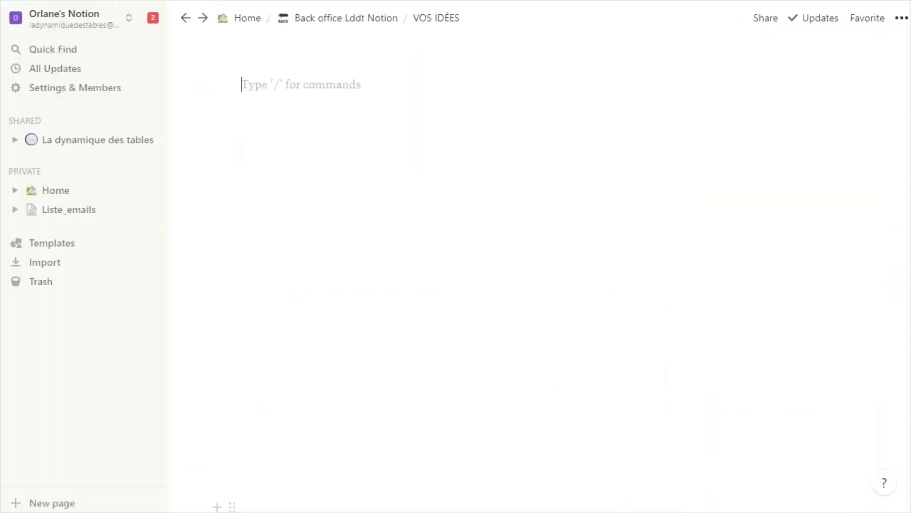
text(https://embed.formtonotion.com/1FAIpQLSfffrCTZh-_NlQsZ8Kutcfd4uP5UbLc2A839OwQaUC5hiLgyg)
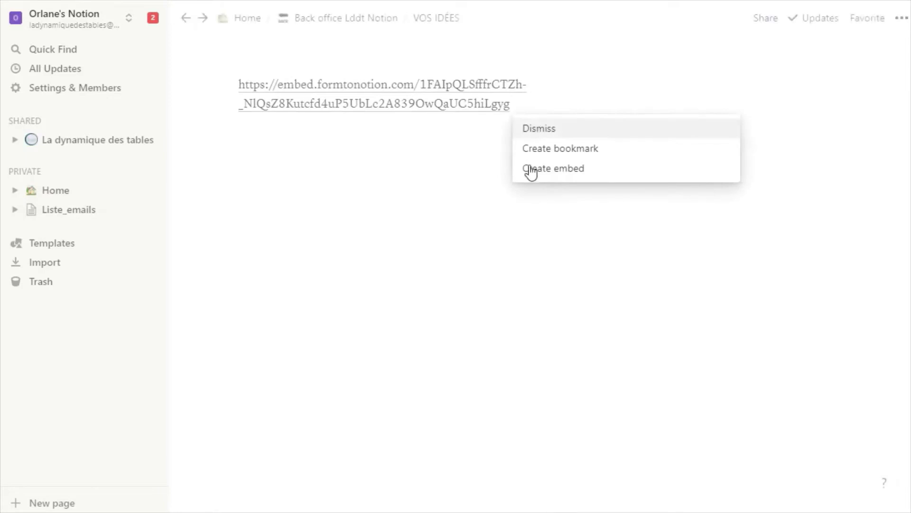
click(575, 169)
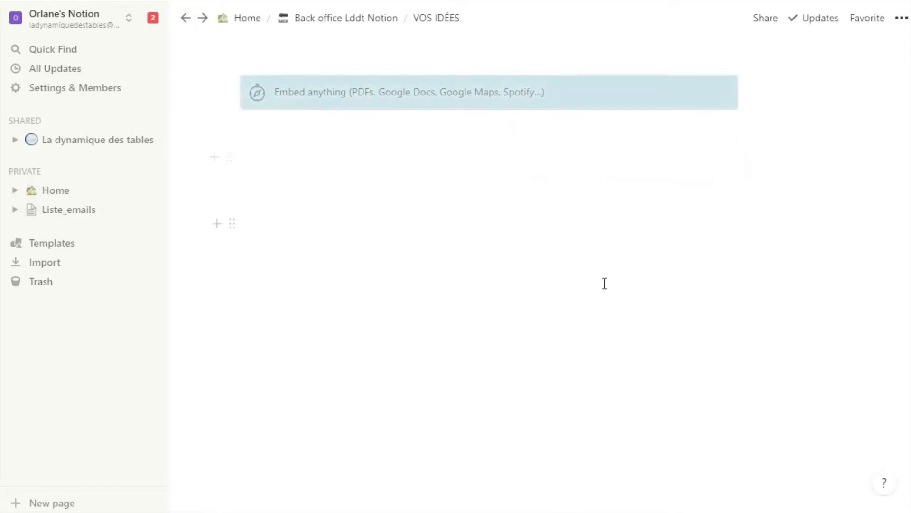
Submit a test response with a first name, an email, Matin and 'Message'
click(423, 254)
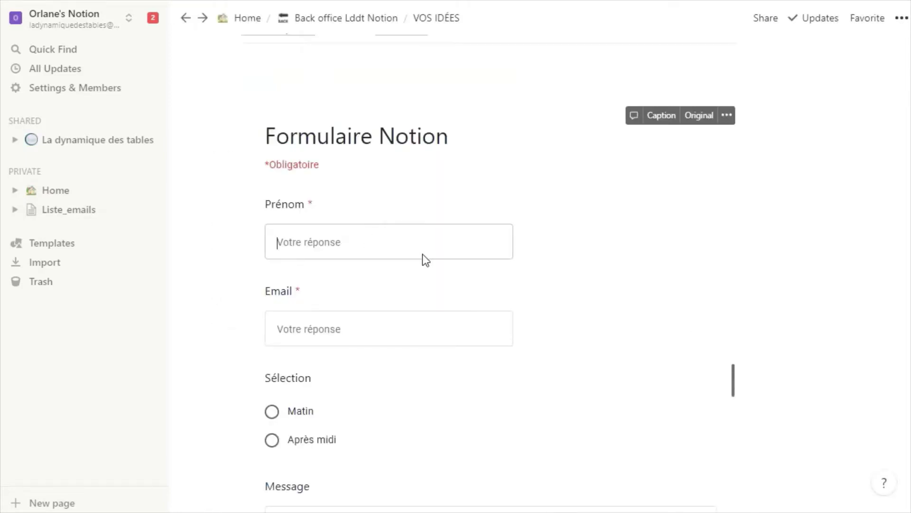
text(Jules)
click(386, 324)
text(jules@c)
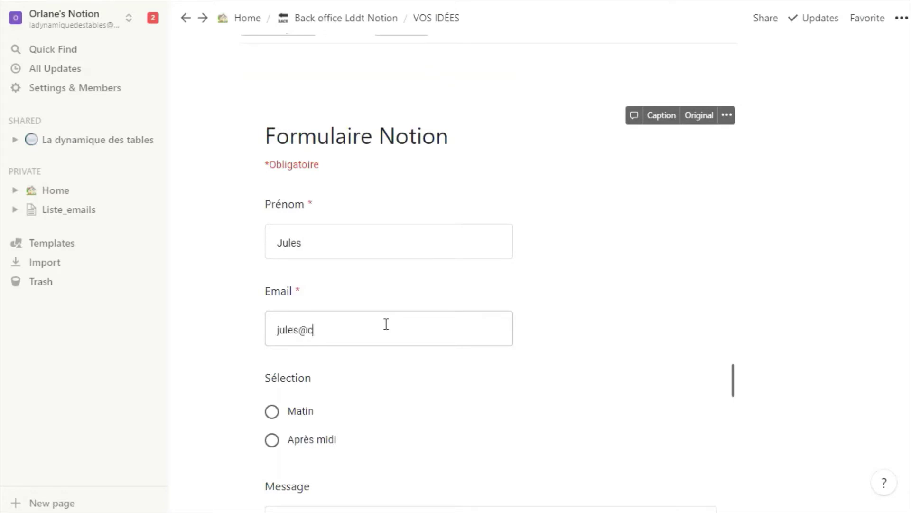
text(esar.rome)
click(303, 412)
scroll(315, 425, down, 3)
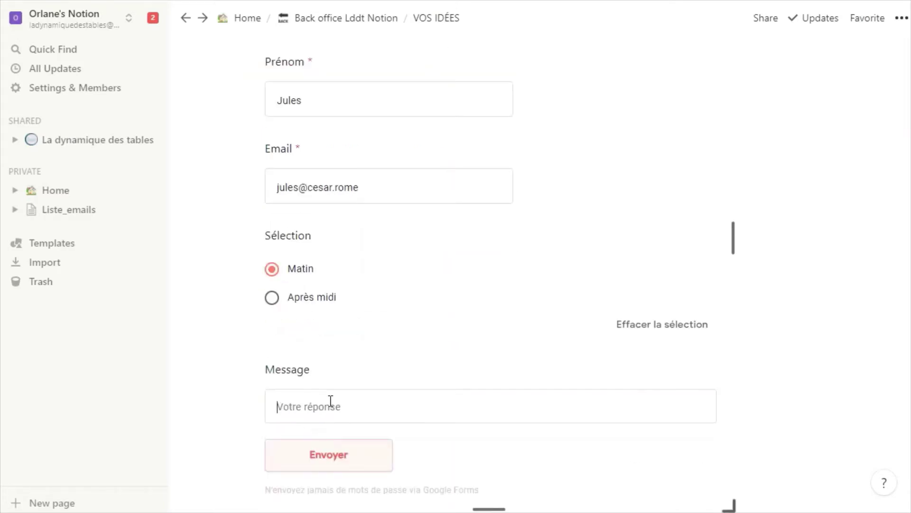
click(330, 405)
text(Message)
click(326, 470)
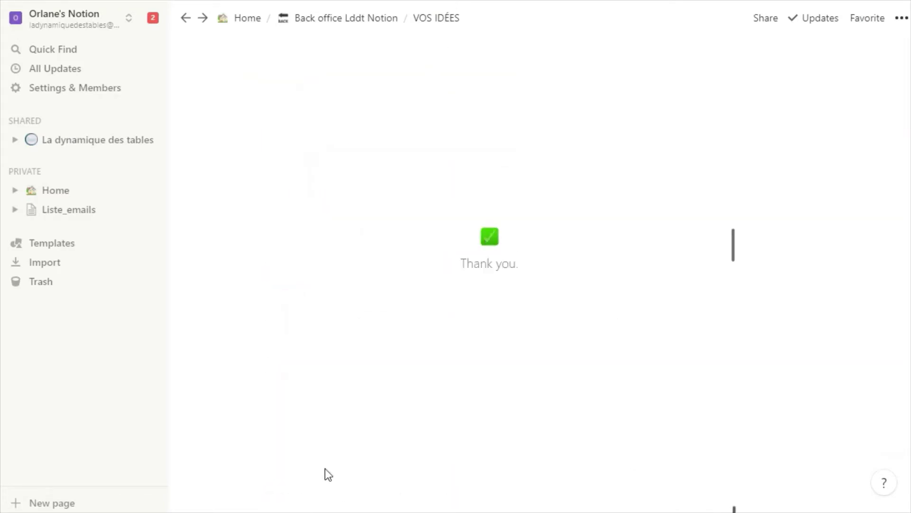
click(76, 212)
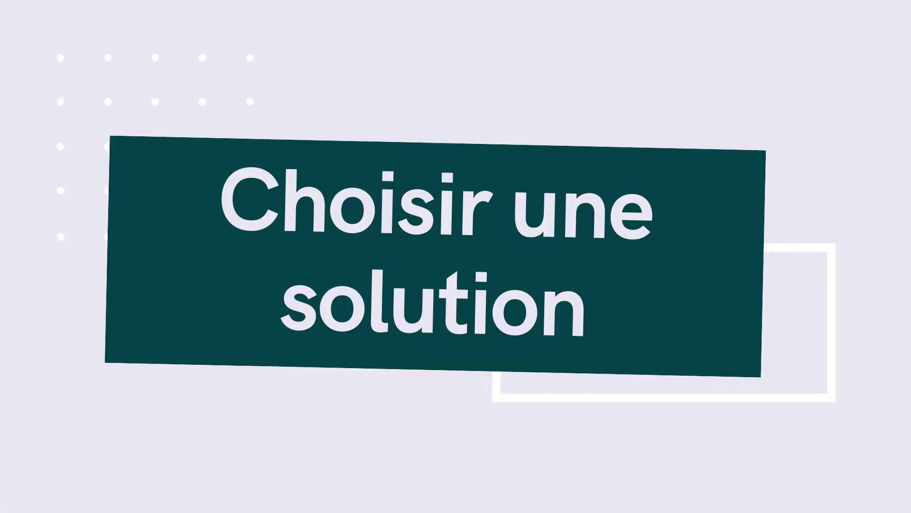